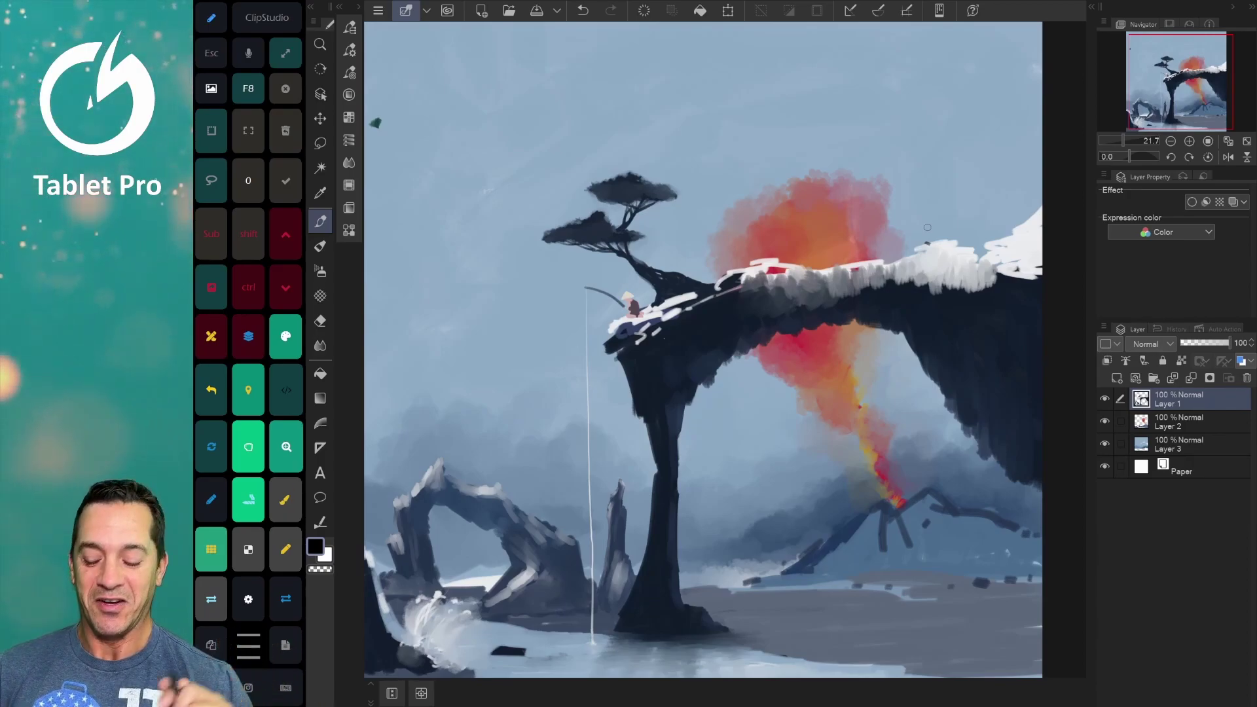
- Return to Edge on clipstudio.net and scroll up to the Clip Studio Paint hero section
key("alt+Tab")
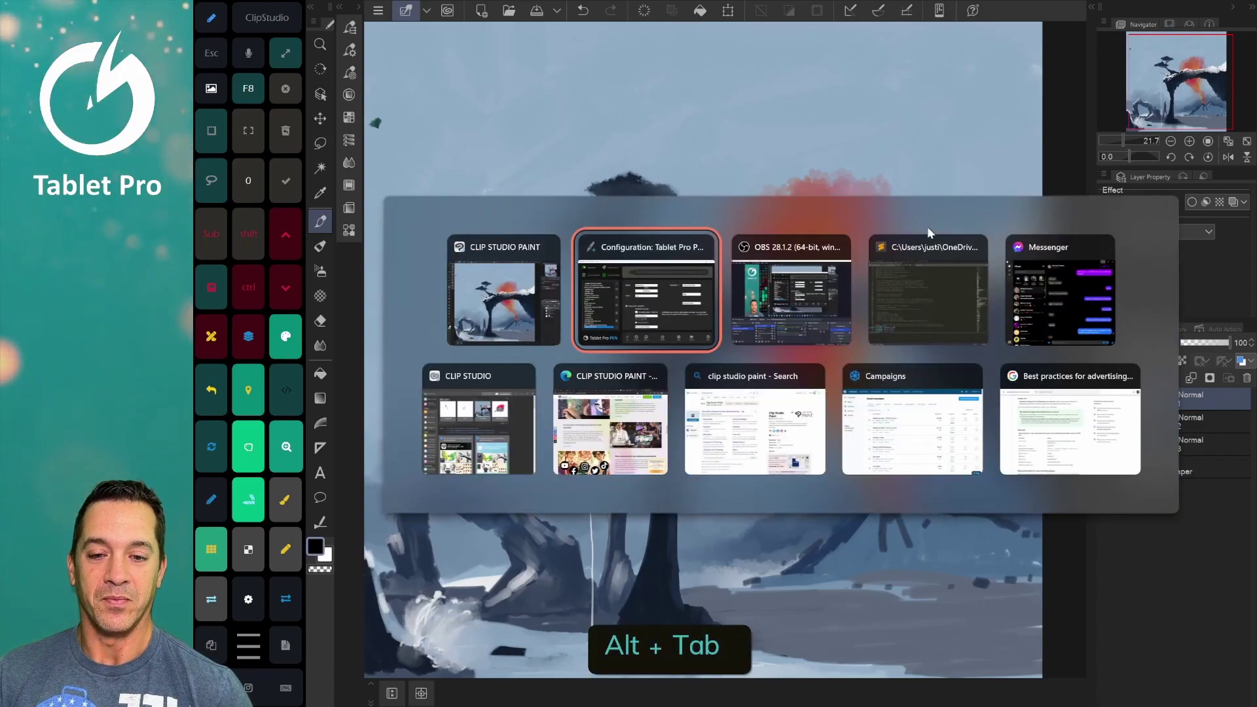
scroll(779, 393, "up", 10)
scroll(779, 393, "up", 15)
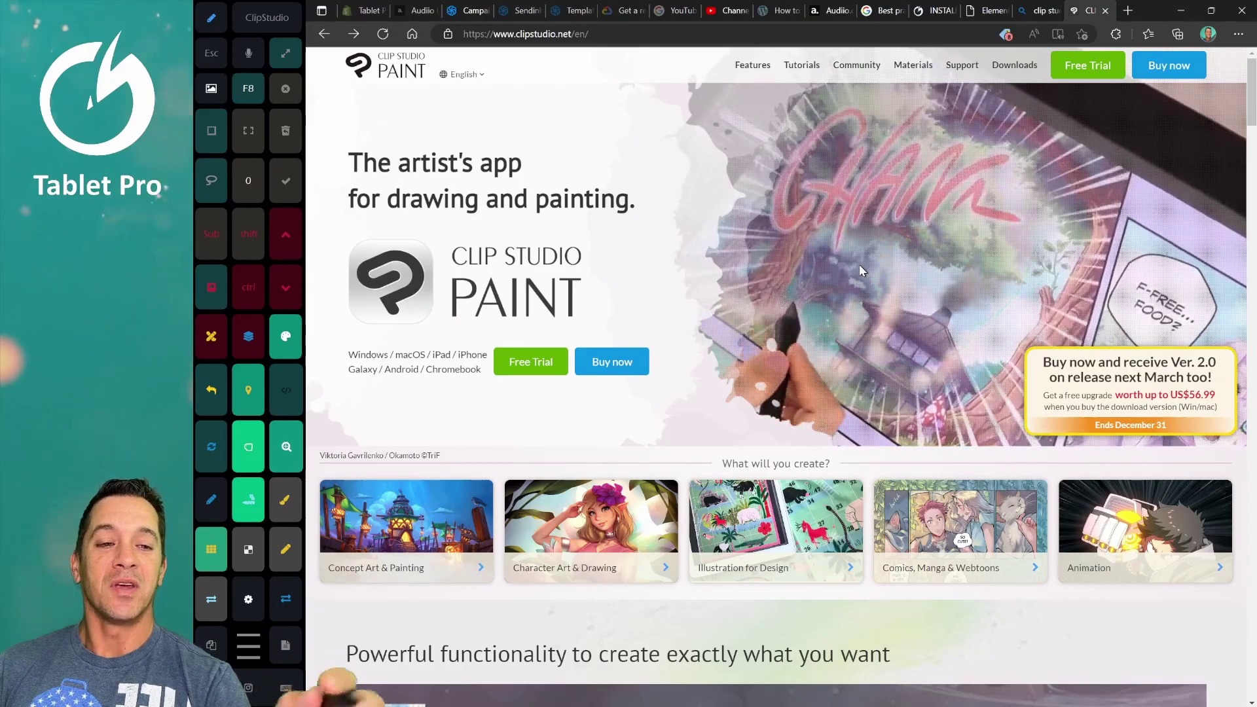
- Open the Buy now page to view the PRO and EX one-time prices and monthly plans
left_click(1169, 65)
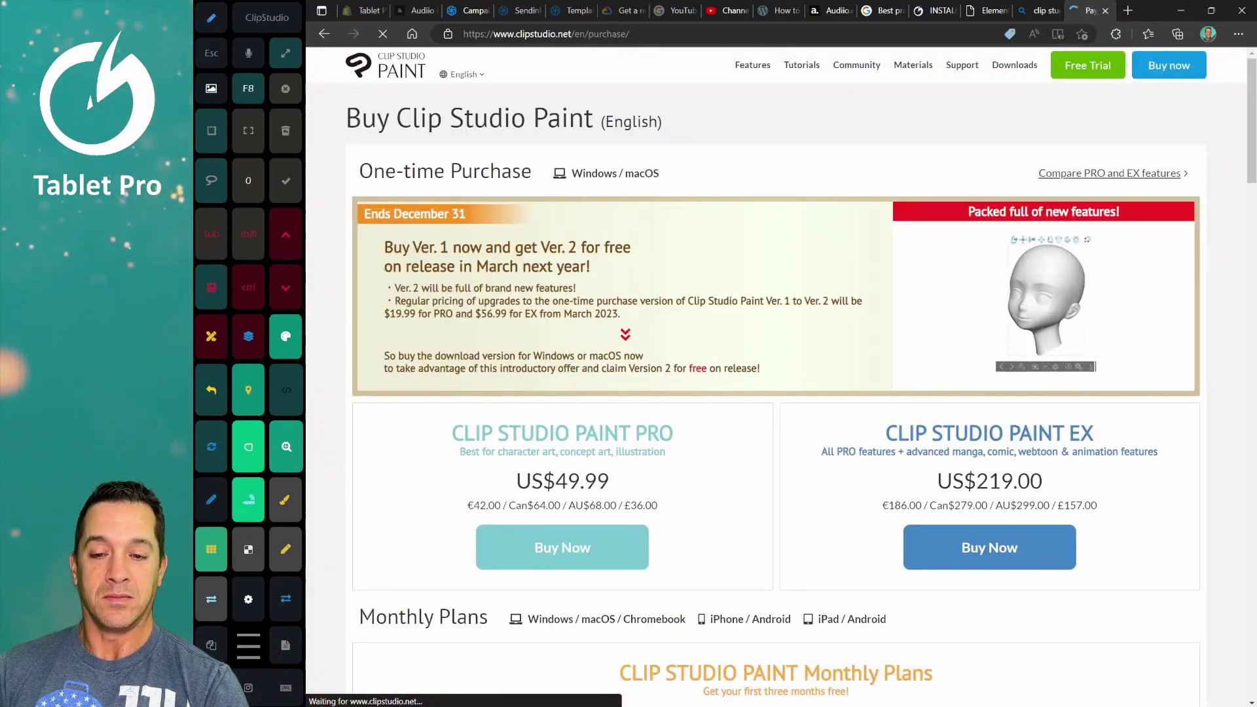
scroll(735, 443, "down", 1)
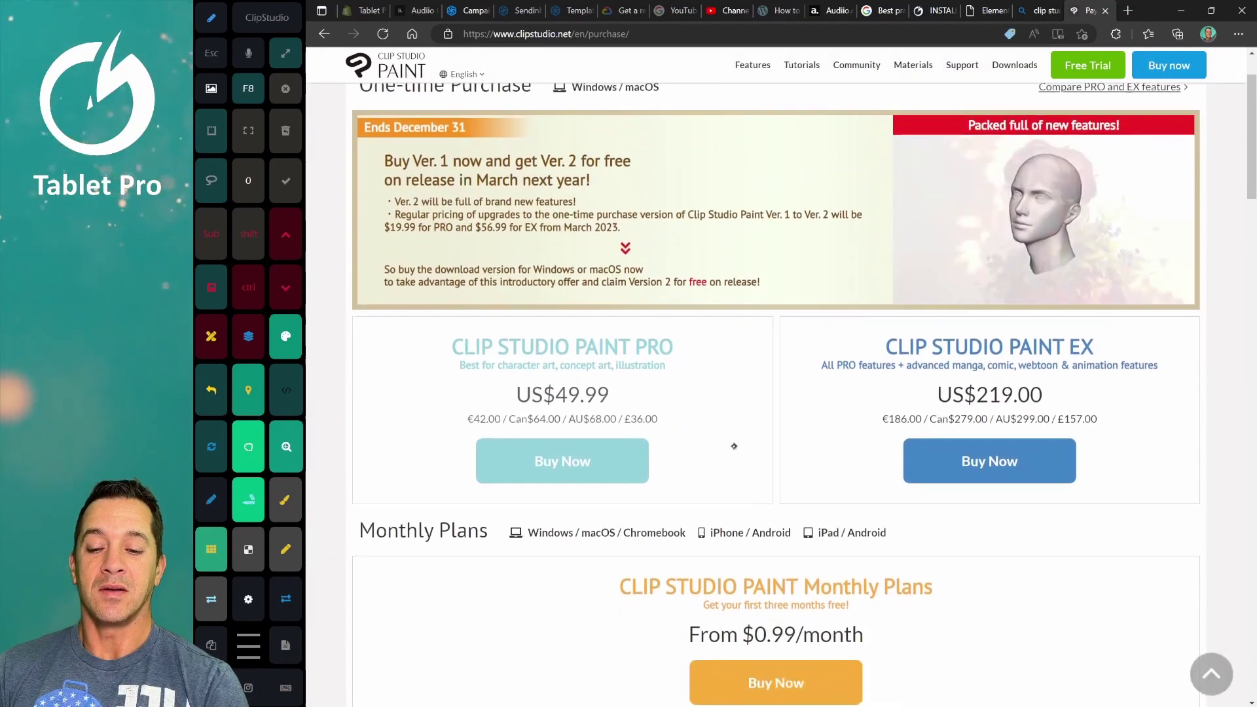
scroll(733, 510, "up", 1)
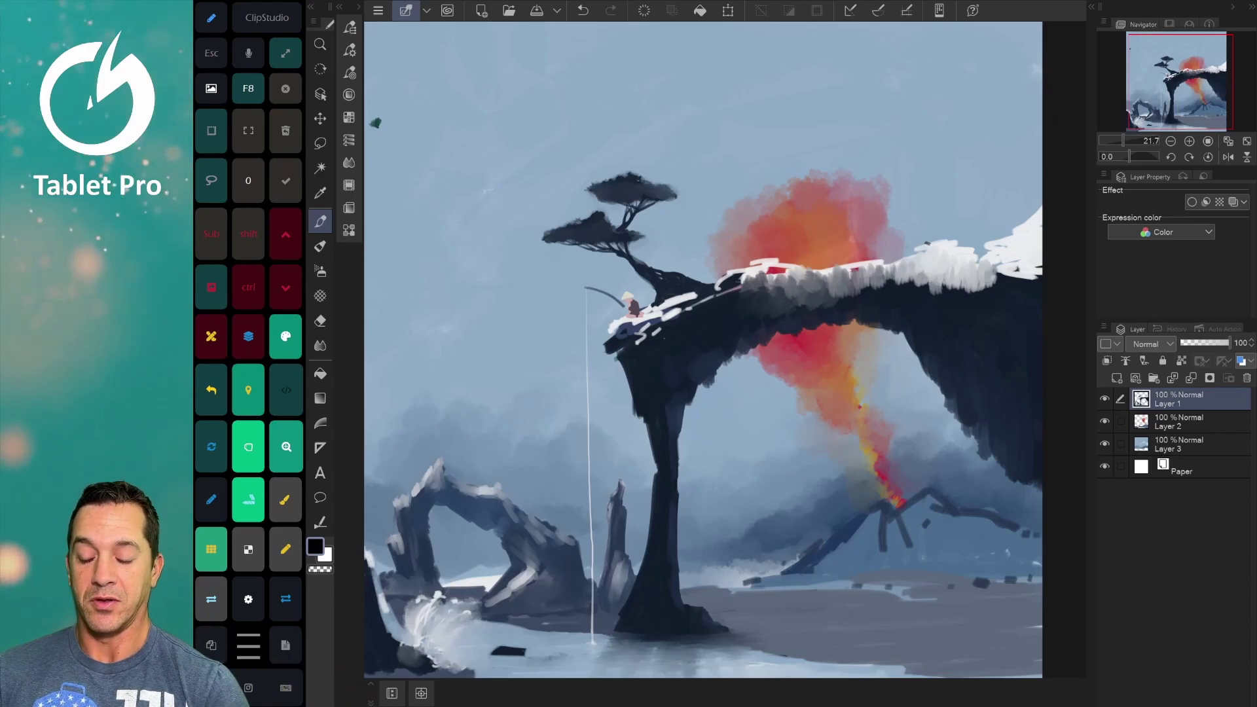
- Back in Edge, scroll the Clip Studio features page to the footer and back, then reload it
key("alt+Tab")
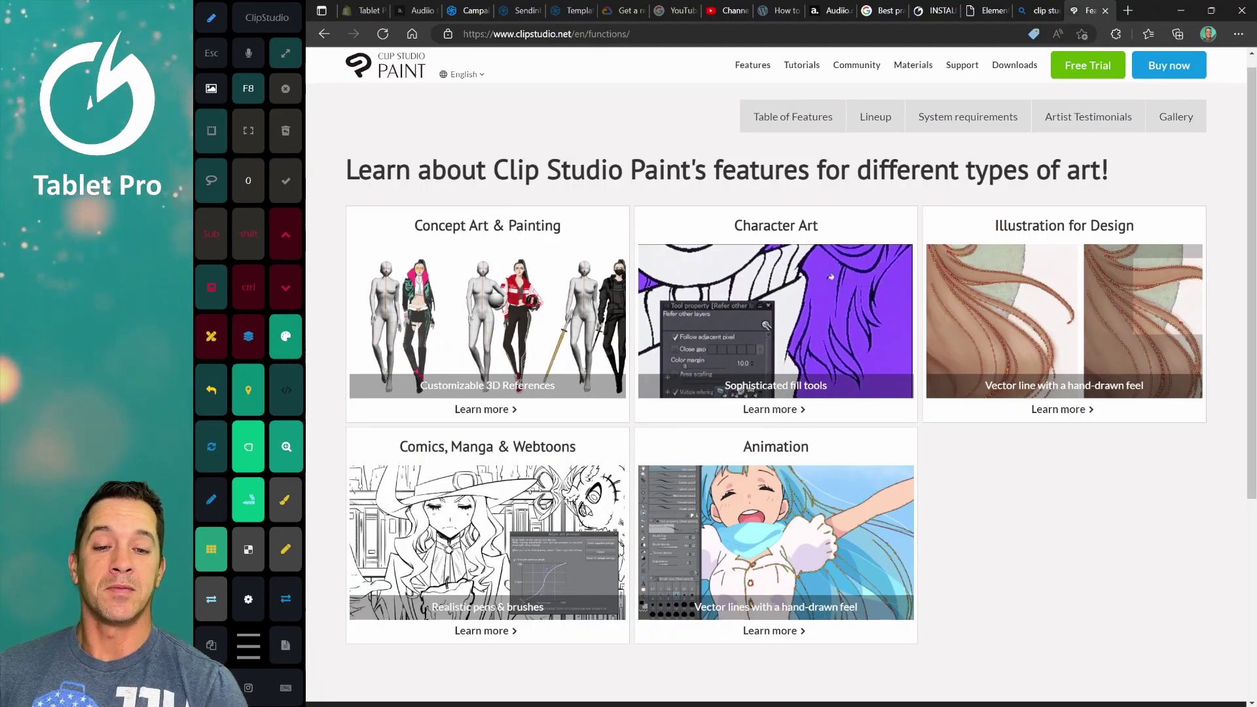
scroll(831, 215, "down", 1)
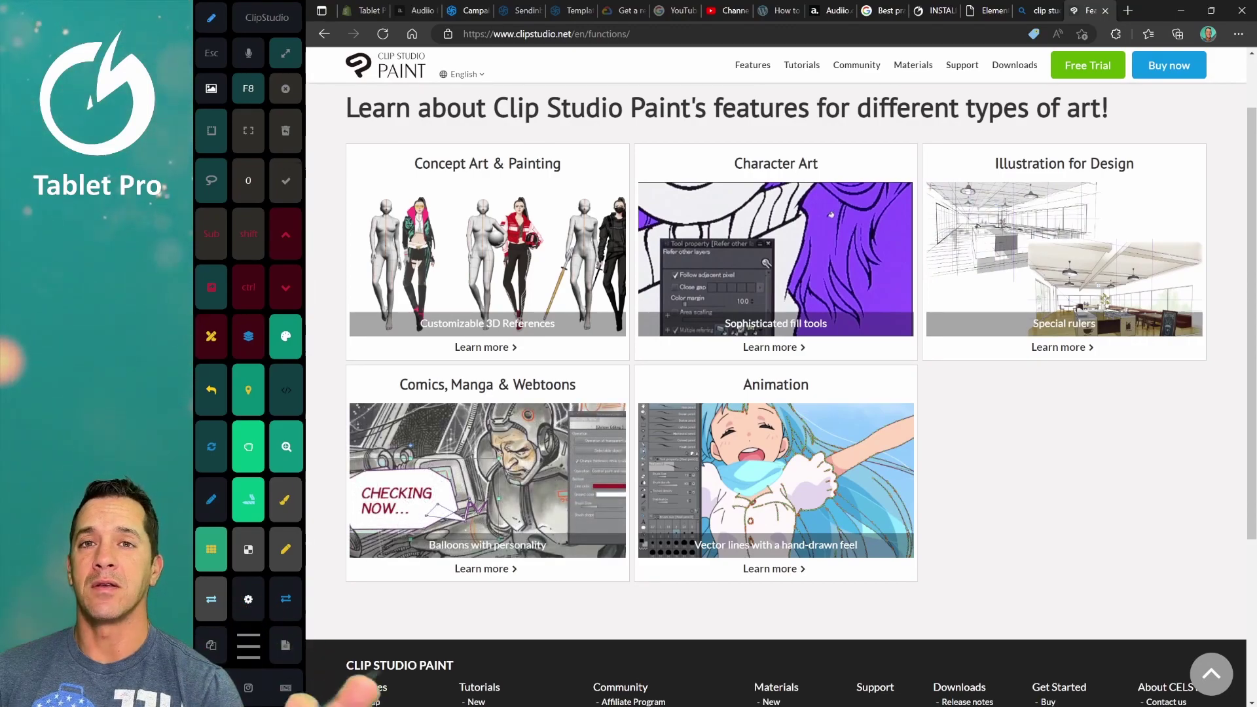
scroll(776, 393, "down", 4)
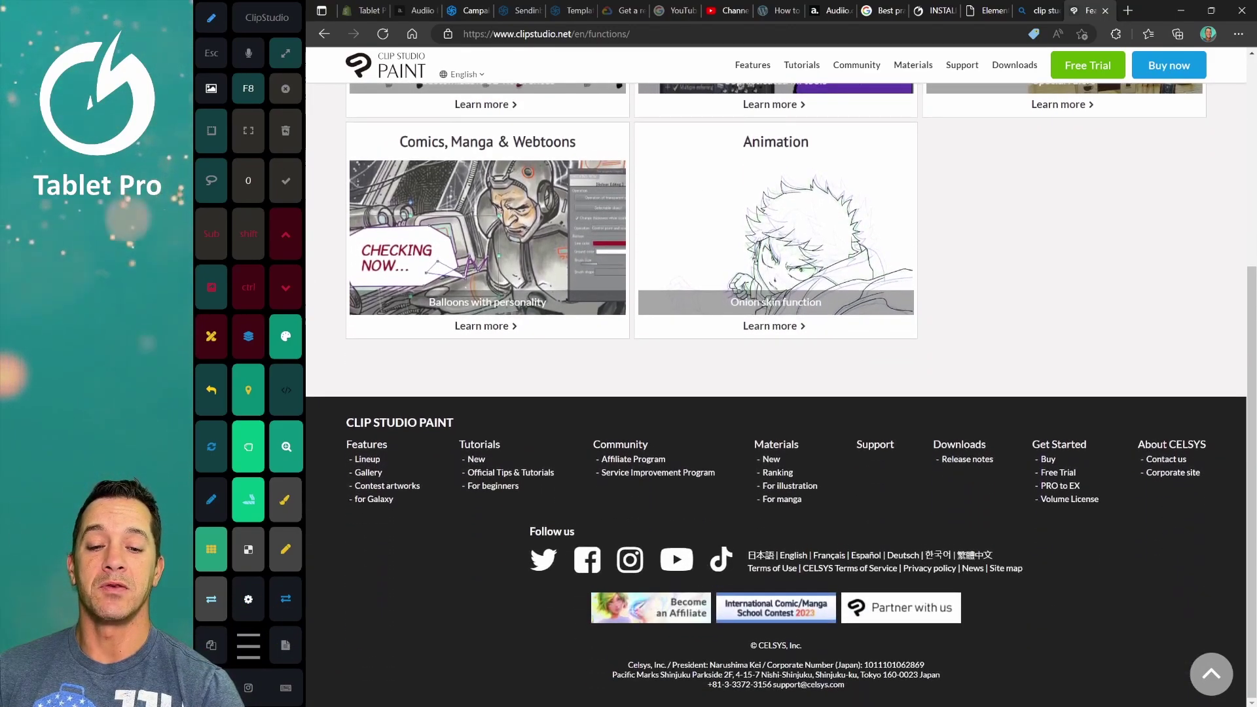
scroll(315, 699, "up", 5)
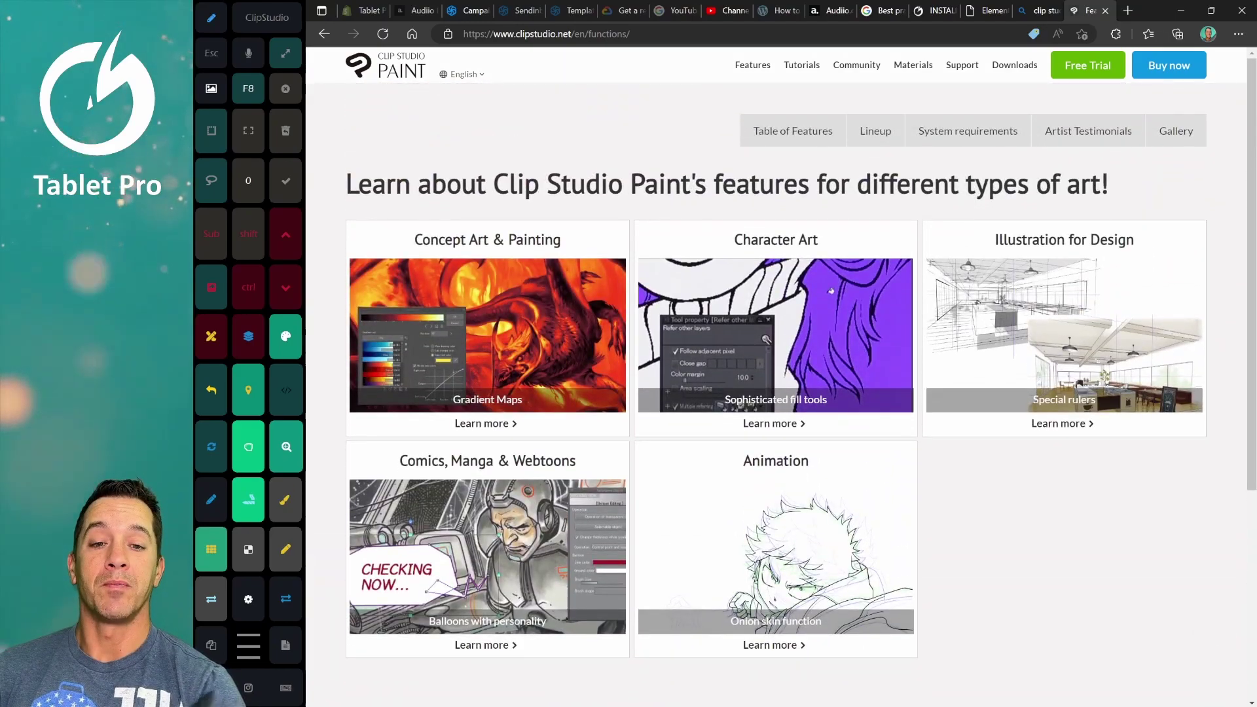
key("F5")
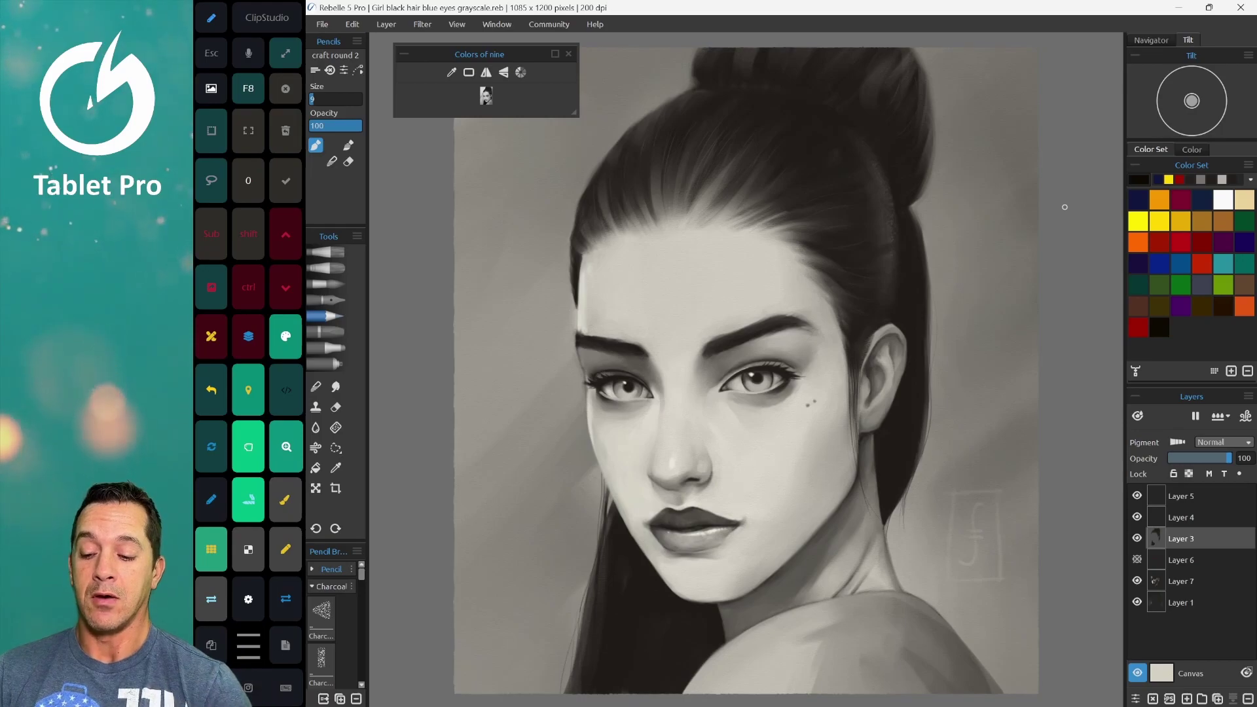
key("super")
scroll(782, 366, "down", 1)
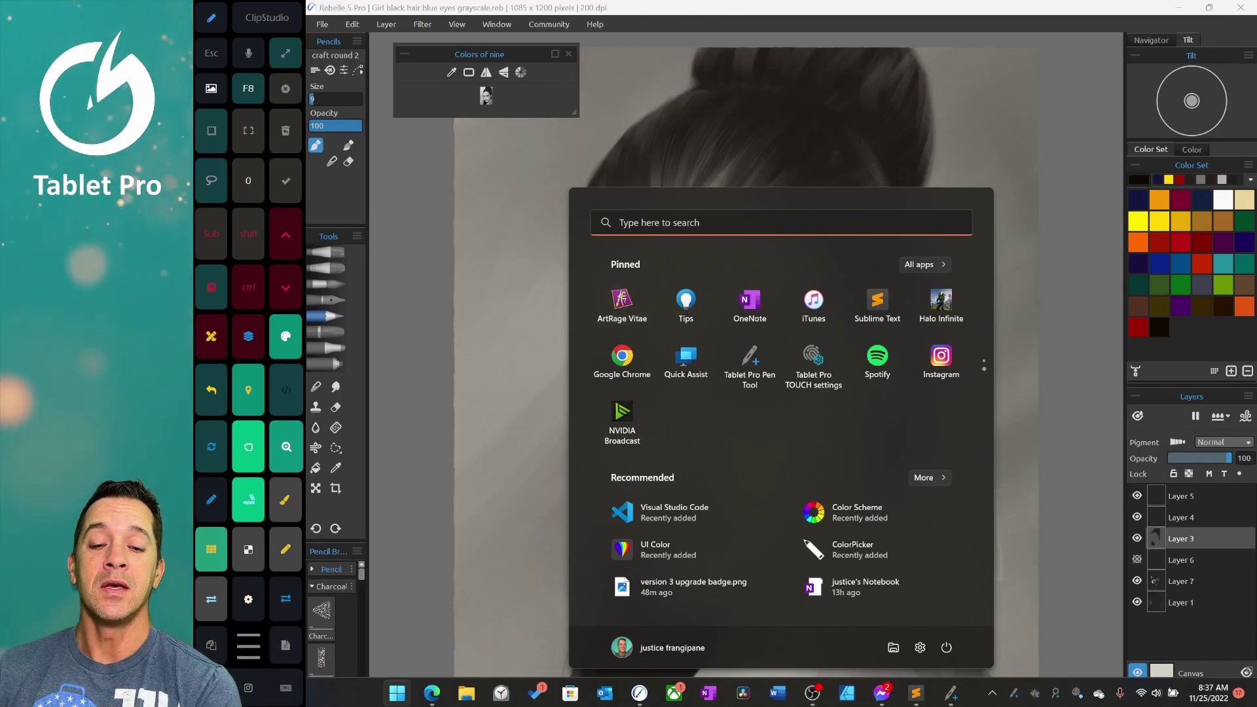
left_click(1048, 222)
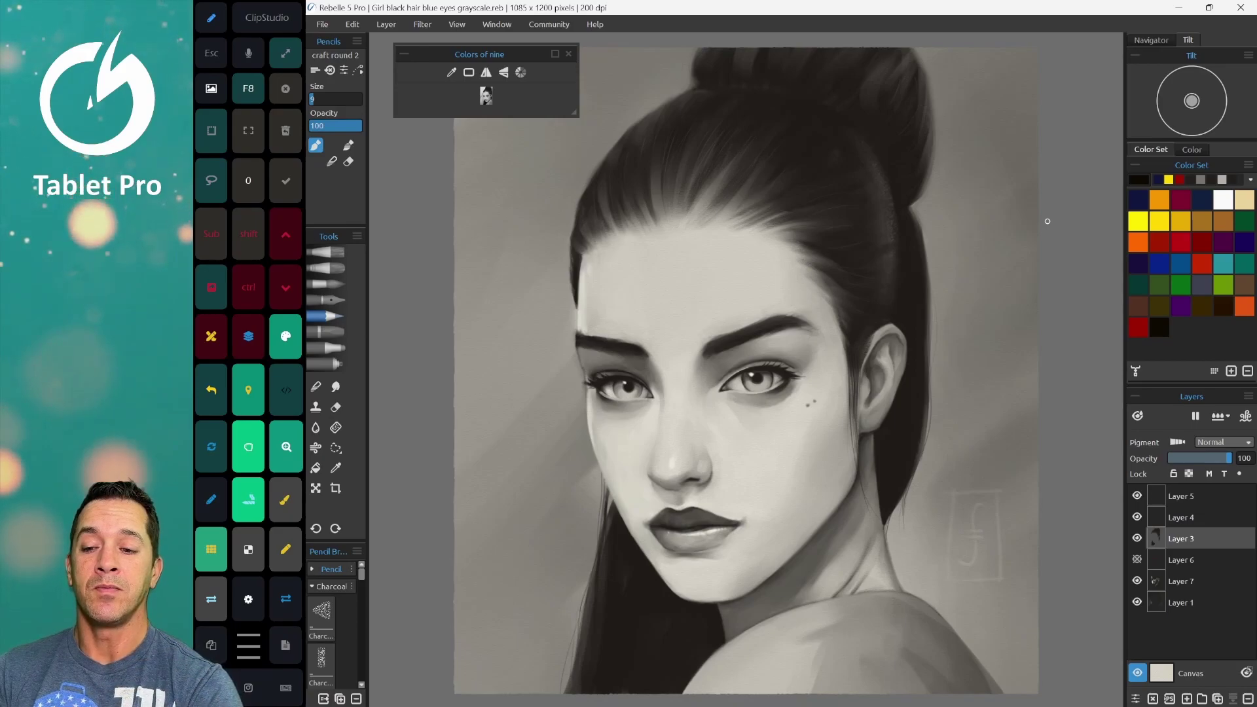
- With the Thick Dry oil brush, paint dark strokes, then yellow, over the hair behind the ear
key("a")
scroll(1048, 221, "up", 3)
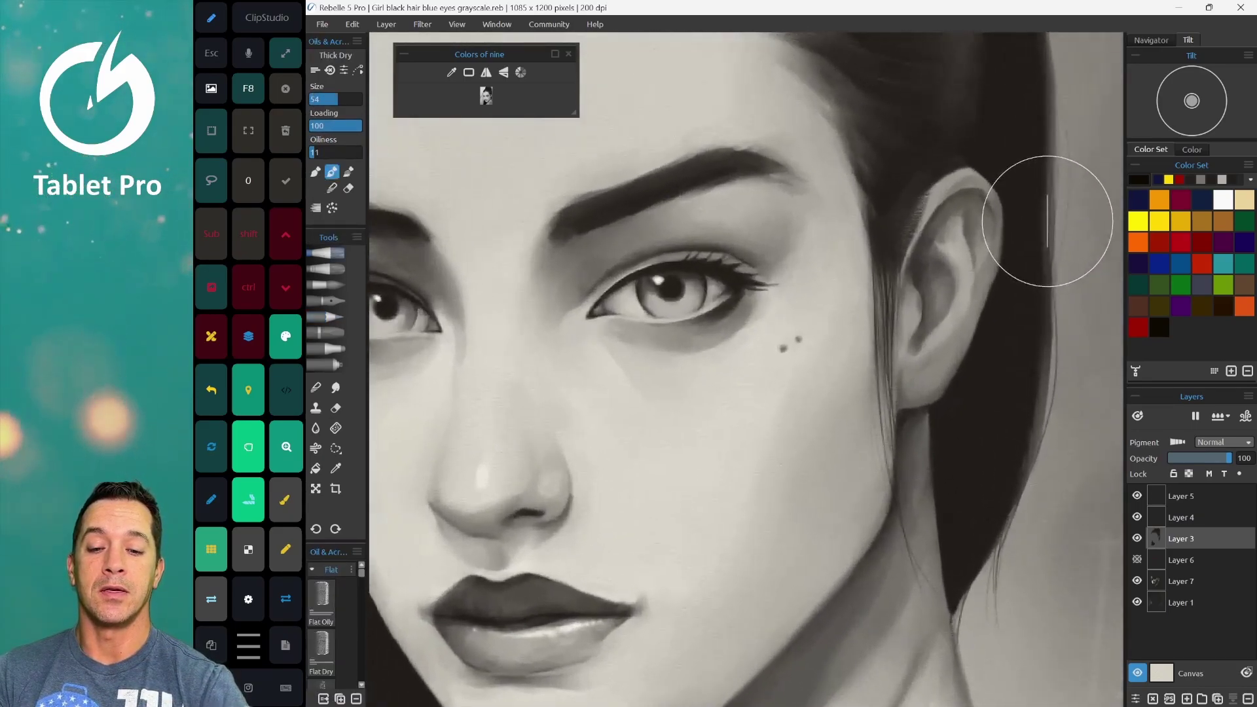
scroll(1048, 221, "right", 5)
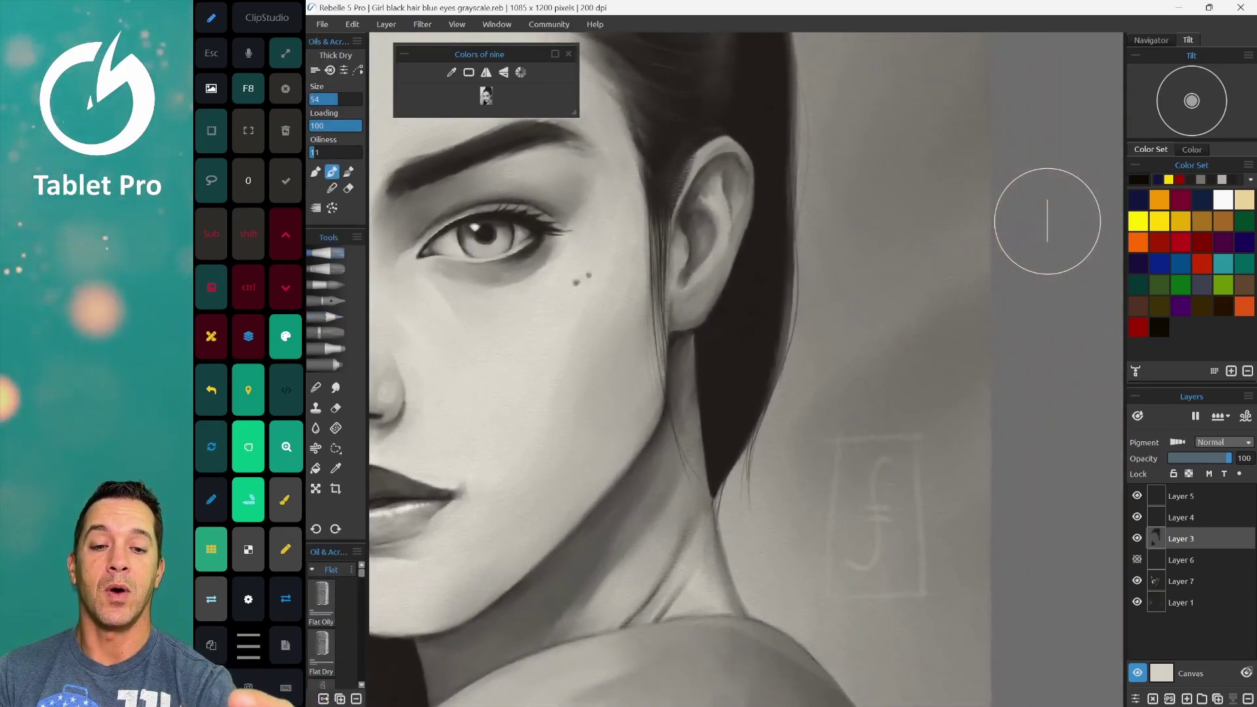
mouse_move(910, 111)
left_mouse_down()
mouse_move(753, 255)
mouse_move(814, 262)
mouse_move(799, 246)
mouse_move(710, 365)
mouse_move(794, 267)
mouse_move(814, 336)
mouse_move(758, 450)
mouse_move(785, 480)
left_mouse_up()
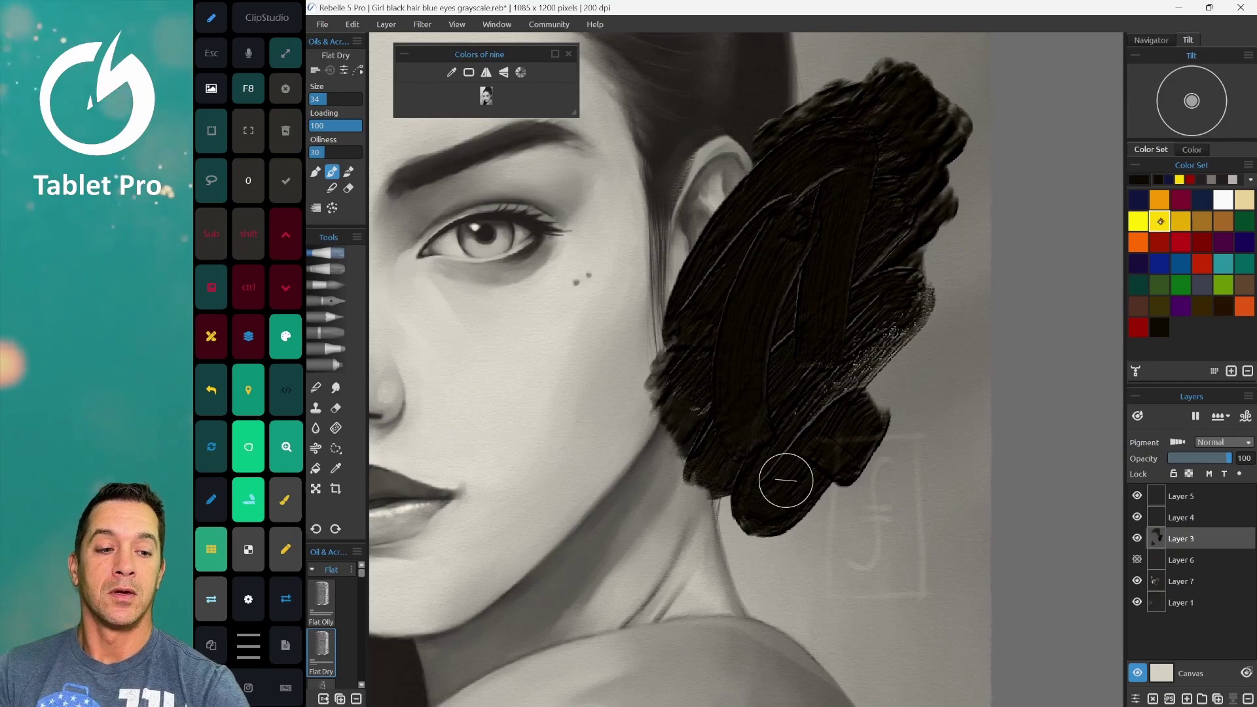
left_click(1138, 221)
mouse_move(815, 315)
left_mouse_down()
mouse_move(963, 184)
mouse_move(934, 496)
left_mouse_up()
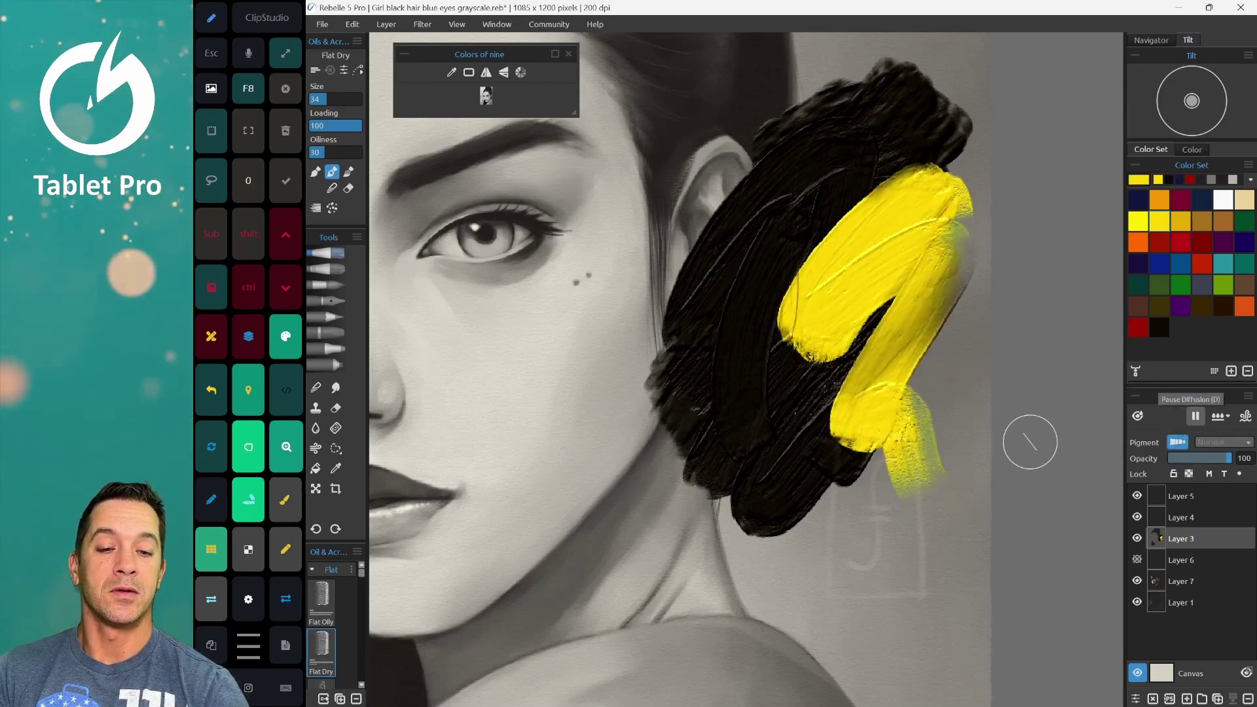
mouse_move(916, 135)
left_mouse_down()
mouse_move(773, 275)
mouse_move(727, 357)
mouse_move(832, 451)
left_mouse_up()
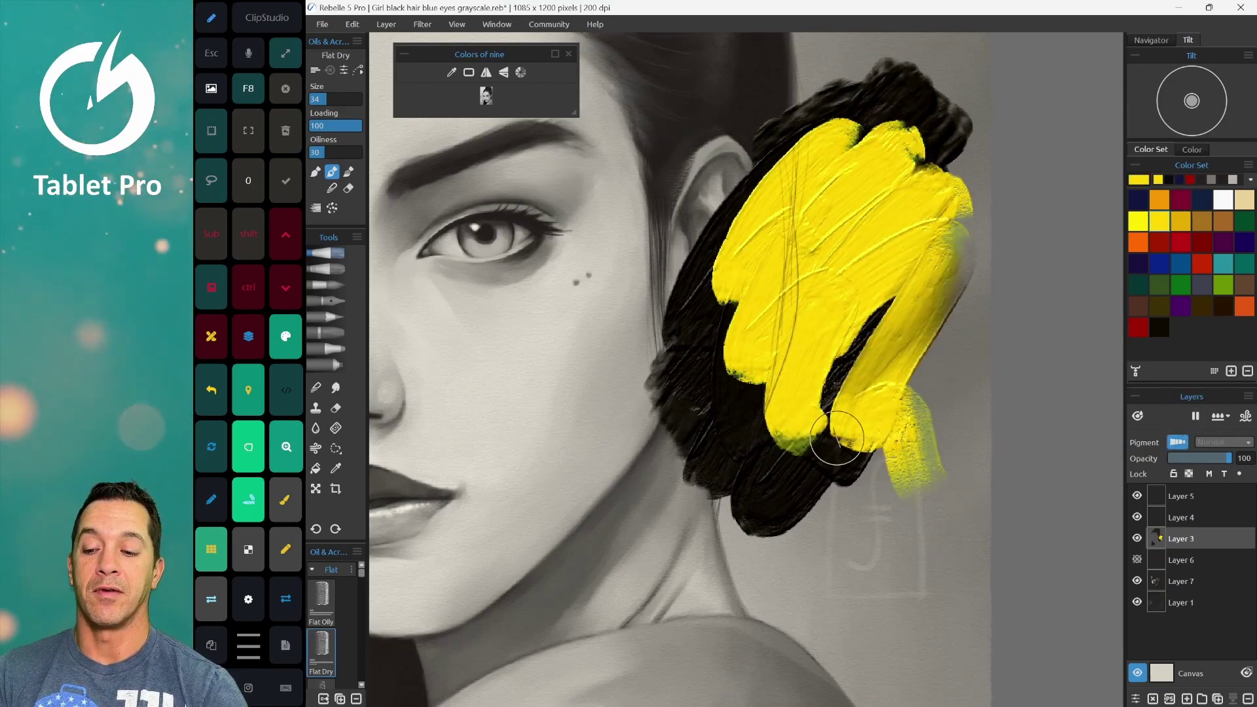
- Add green, teal and red strokes and blend them with the paint-and-blend brush
key("4")
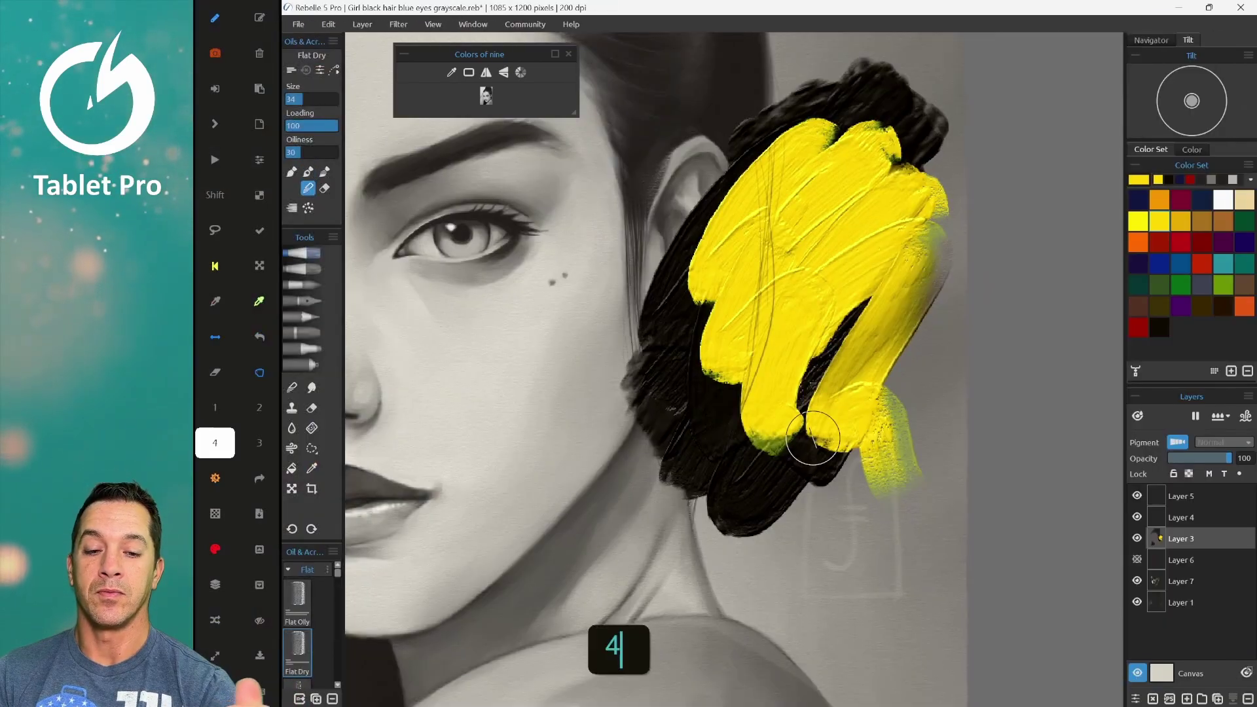
mouse_move(813, 437)
left_mouse_down()
mouse_move(778, 402)
mouse_move(757, 403)
mouse_move(809, 421)
mouse_move(690, 368)
mouse_move(779, 413)
left_mouse_up()
key("b")
mouse_move(845, 281)
left_mouse_down()
mouse_move(903, 262)
mouse_move(933, 387)
left_mouse_up()
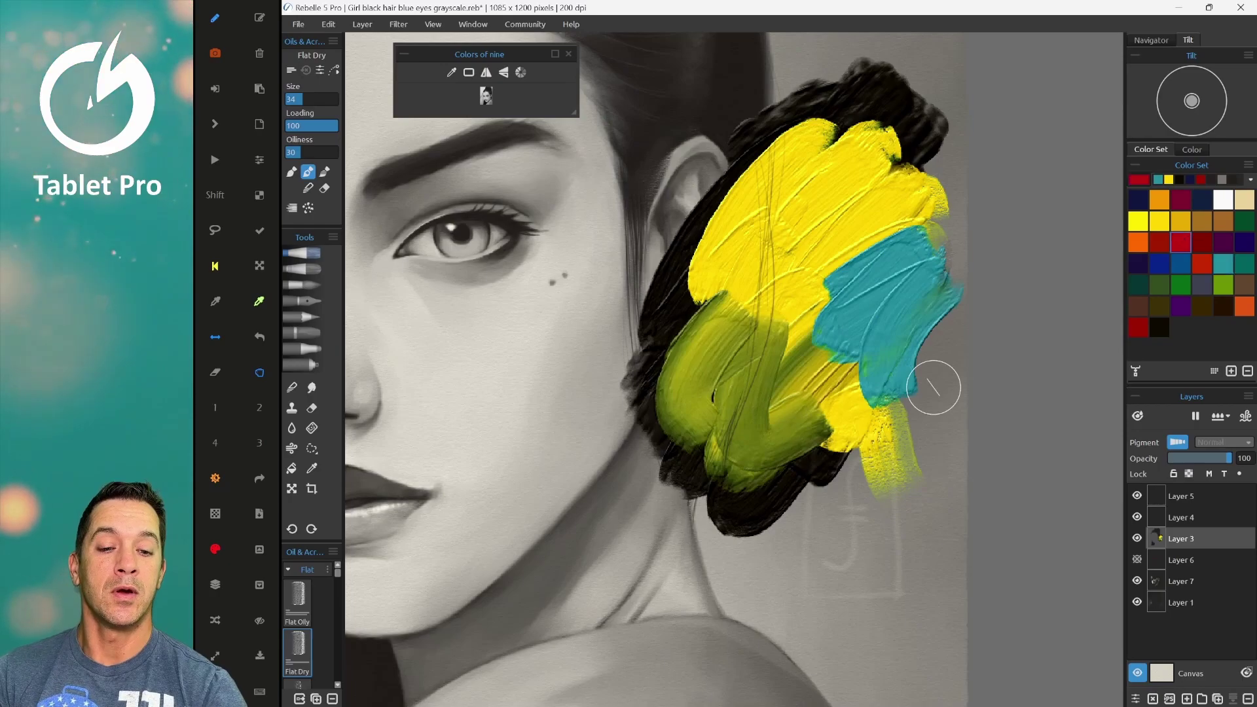
mouse_move(753, 387)
left_mouse_down()
mouse_move(845, 311)
mouse_move(842, 435)
left_mouse_up()
key("4")
mouse_move(799, 341)
left_mouse_down()
mouse_move(845, 317)
mouse_move(852, 393)
mouse_move(825, 295)
mouse_move(871, 275)
mouse_move(884, 295)
mouse_move(878, 459)
left_mouse_up()
mouse_move(923, 256)
left_mouse_down()
mouse_move(828, 197)
mouse_move(910, 254)
mouse_move(812, 203)
mouse_move(747, 216)
left_mouse_up()
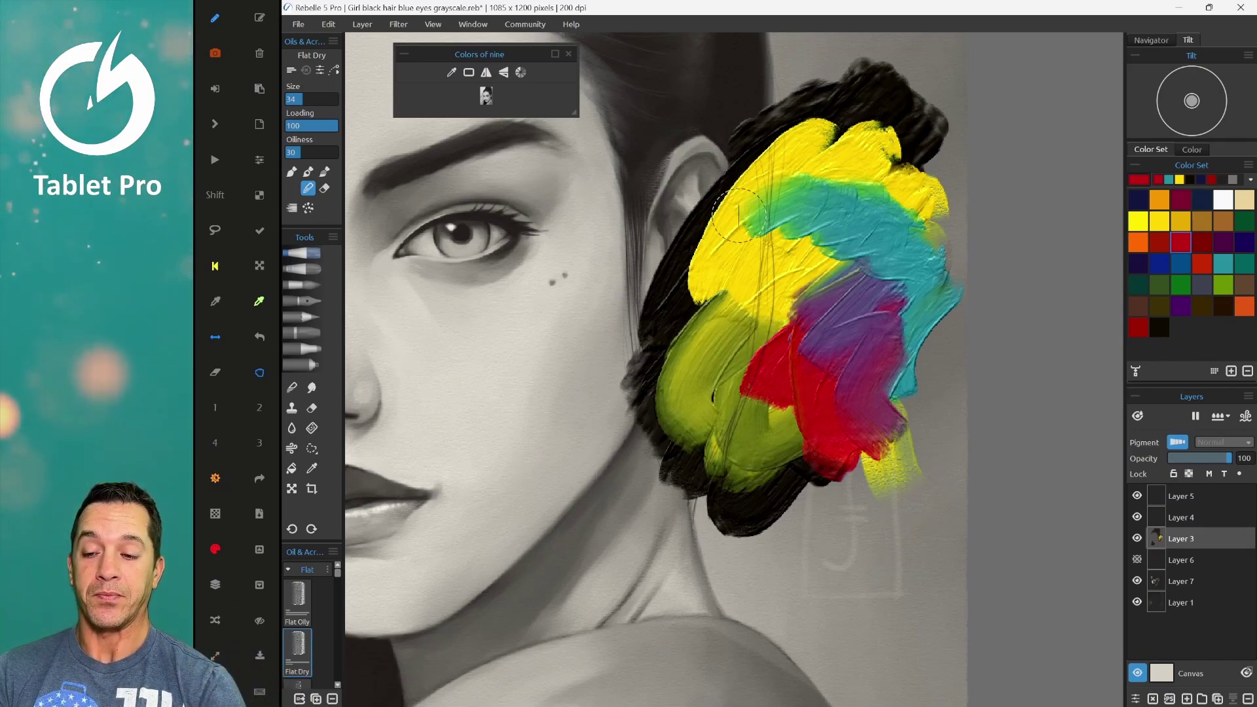
- Undo two blends, then rework the bun with teal, crimson and magenta-red blended strokes
key("ctrl+z")
key("ctrl+z")
key("ctrl+z")
key("ctrl+z")
key("ctrl+z")
key("ctrl+z")
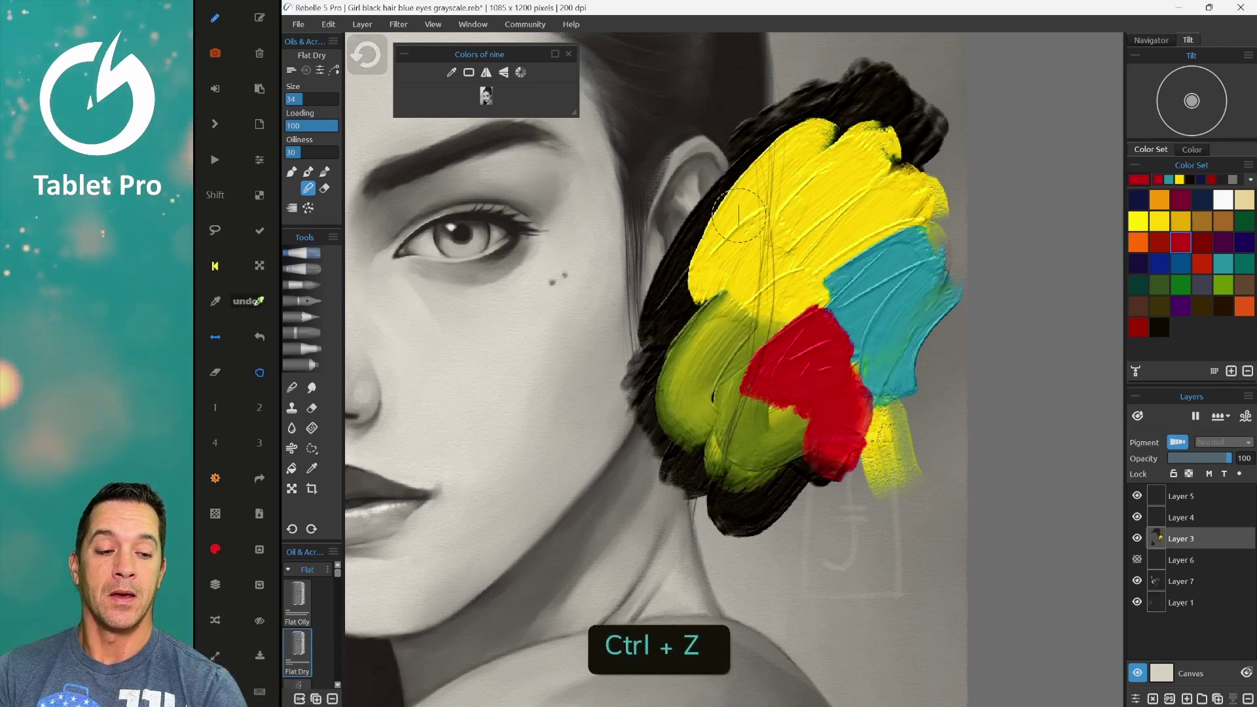
key("ctrl+z")
key("4")
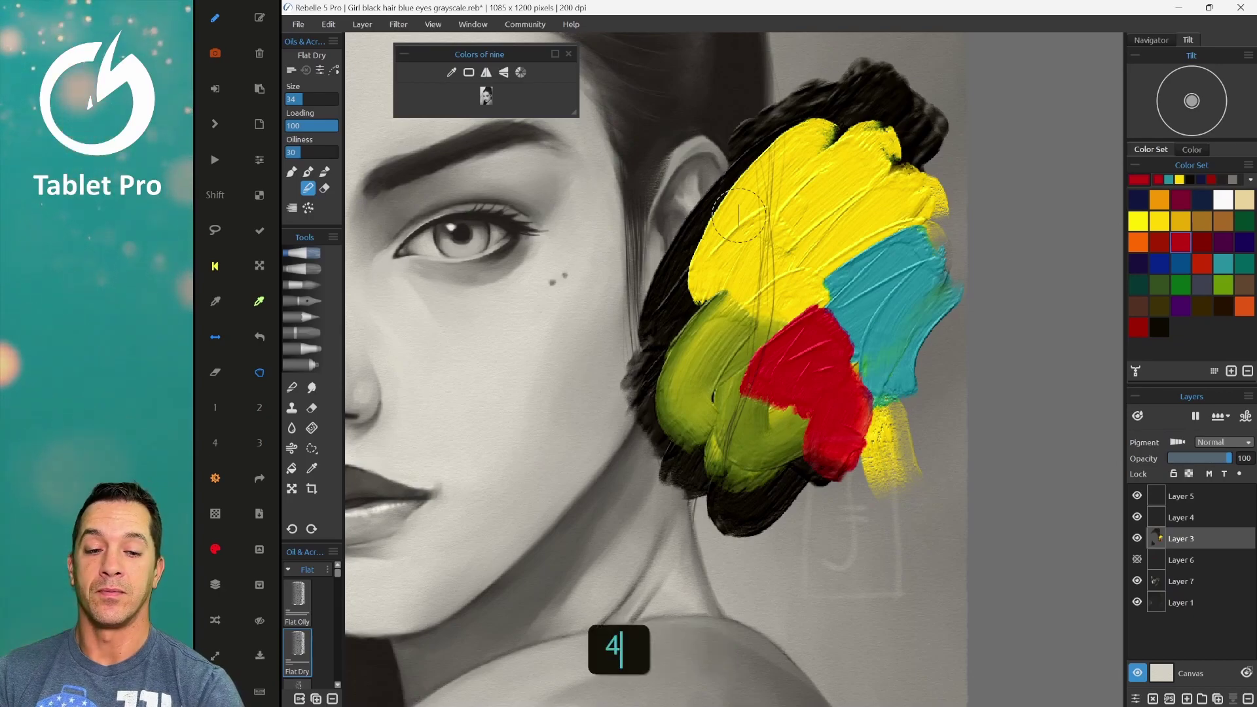
mouse_move(878, 275)
left_mouse_down()
mouse_move(806, 222)
mouse_move(786, 262)
mouse_move(840, 274)
left_mouse_up()
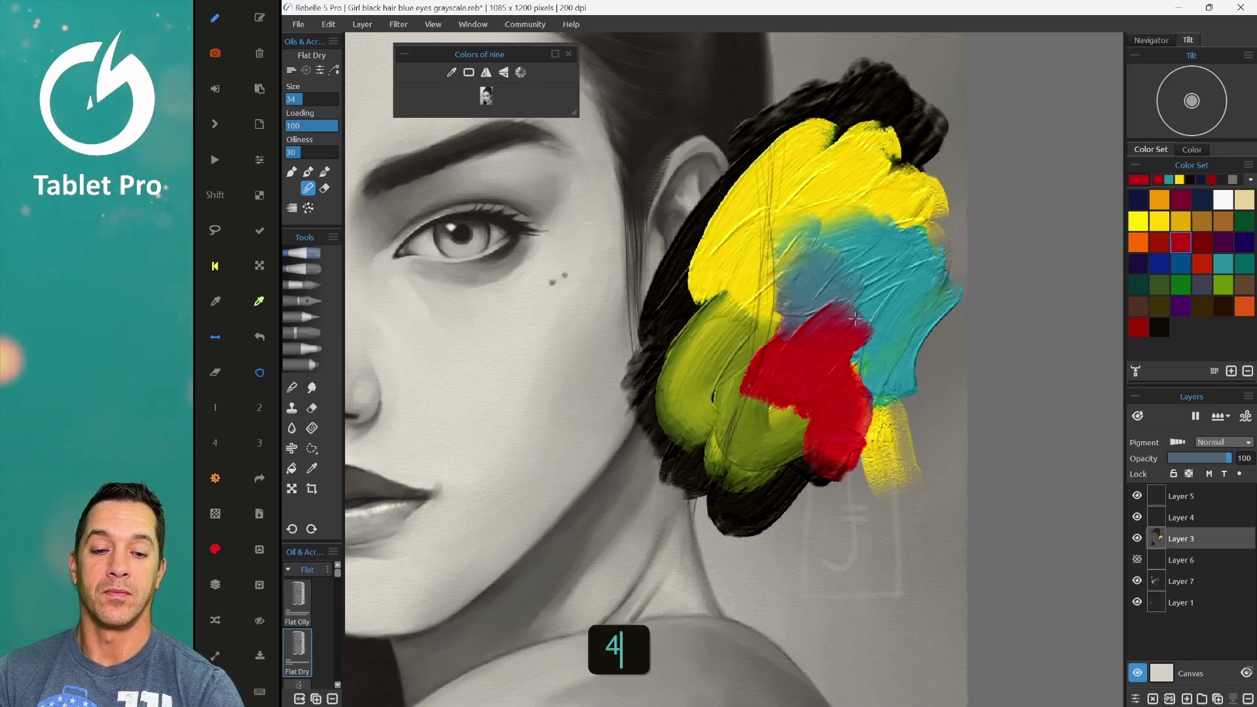
mouse_move(884, 318)
left_mouse_down()
mouse_move(816, 319)
mouse_move(773, 294)
mouse_move(768, 328)
mouse_move(803, 301)
mouse_move(811, 252)
mouse_move(792, 241)
mouse_move(829, 272)
mouse_move(842, 223)
mouse_move(833, 173)
left_mouse_up()
mouse_move(907, 337)
left_mouse_down()
mouse_move(822, 262)
mouse_move(767, 236)
left_mouse_up()
mouse_move(924, 355)
left_mouse_down()
mouse_move(805, 288)
mouse_move(720, 269)
mouse_move(867, 400)
left_mouse_up()
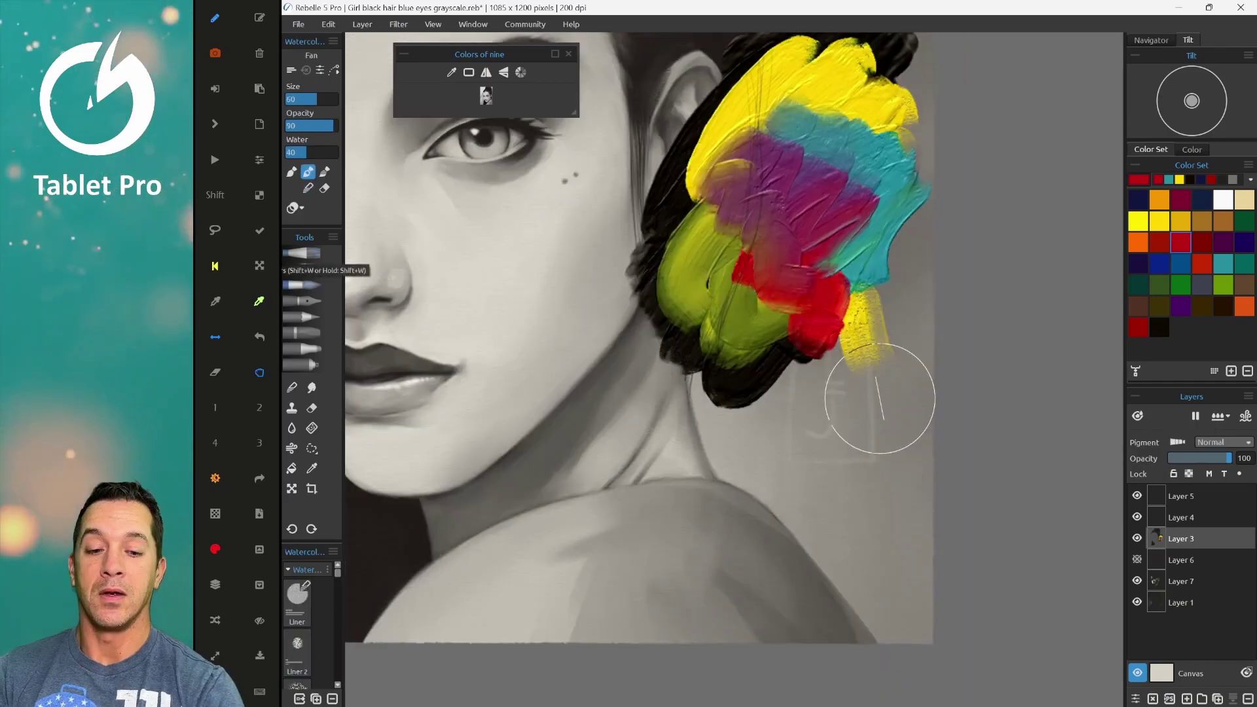
mouse_move(879, 393)
left_mouse_down()
mouse_move(820, 358)
mouse_move(821, 339)
mouse_move(834, 381)
mouse_move(711, 377)
mouse_move(807, 380)
mouse_move(719, 397)
mouse_move(854, 445)
mouse_move(595, 466)
mouse_move(863, 486)
mouse_move(609, 466)
mouse_move(663, 401)
mouse_move(691, 316)
mouse_move(707, 480)
left_mouse_up()
mouse_move(775, 441)
left_mouse_down()
mouse_move(859, 429)
mouse_move(743, 445)
mouse_move(870, 426)
left_mouse_up()
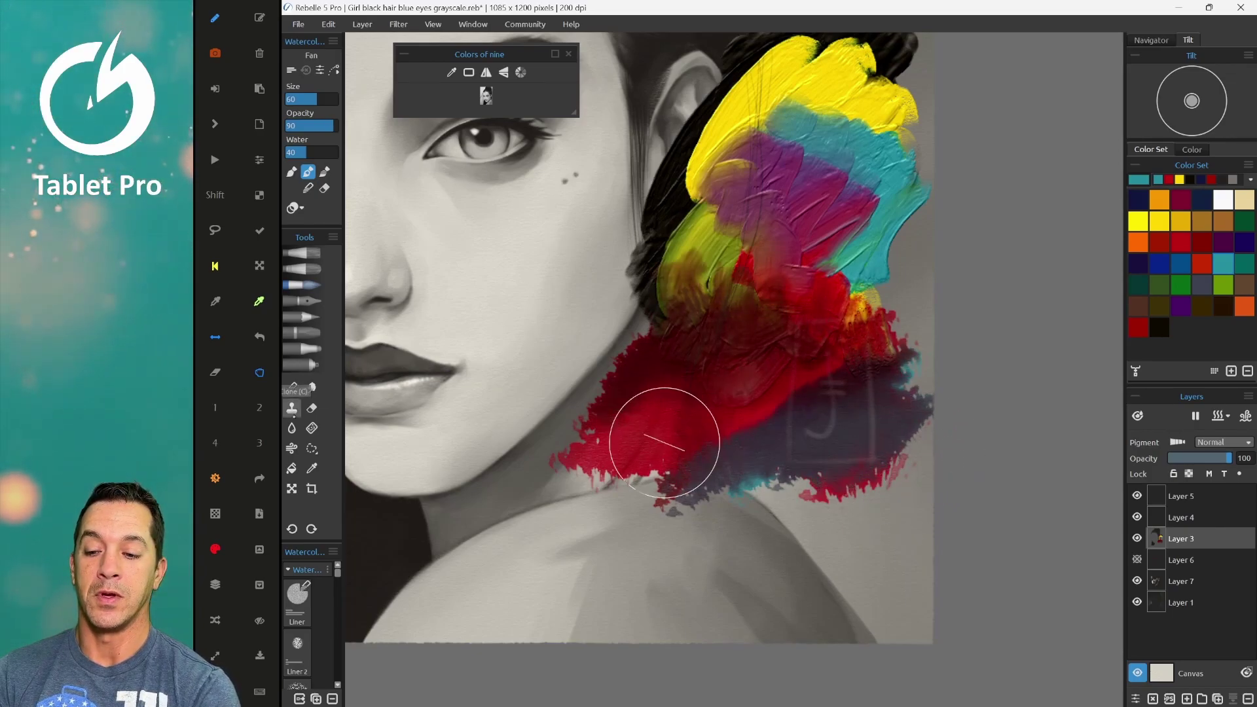
key("w")
left_click_drag(780, 398, 742, 393)
key("o")
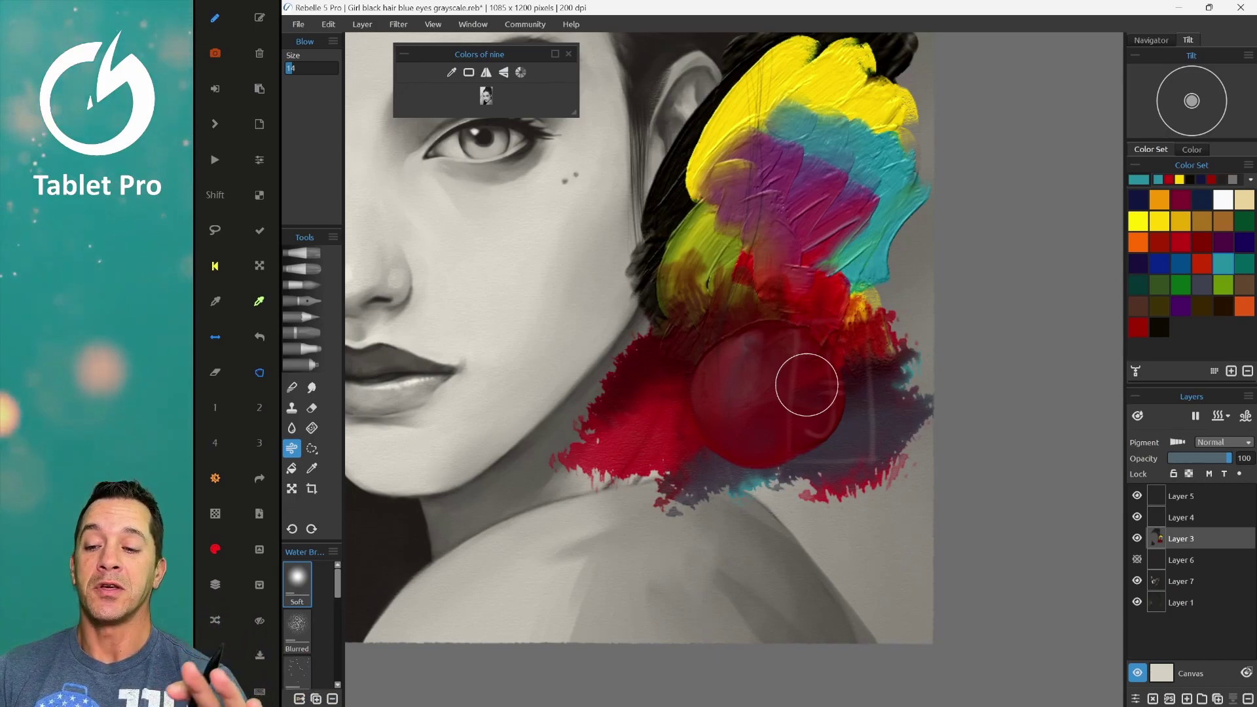
key("ctrl+z")
key("ctrl+z")
key("ctrl+z")
key("ctrl+z")
key("ctrl+z")
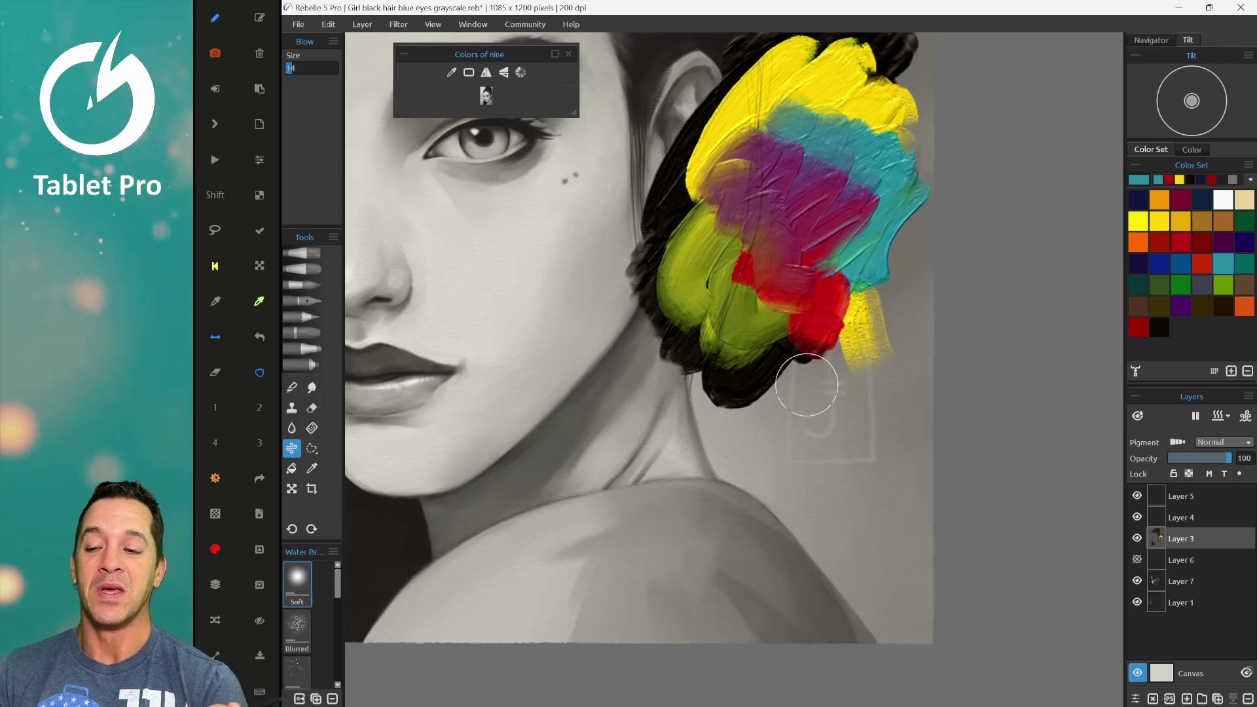
- Undo the hair strokes, dismiss the Select Canvas choices unchanged, and return to Edge
key("ctrl+z")
scroll(807, 385, "up", 3)
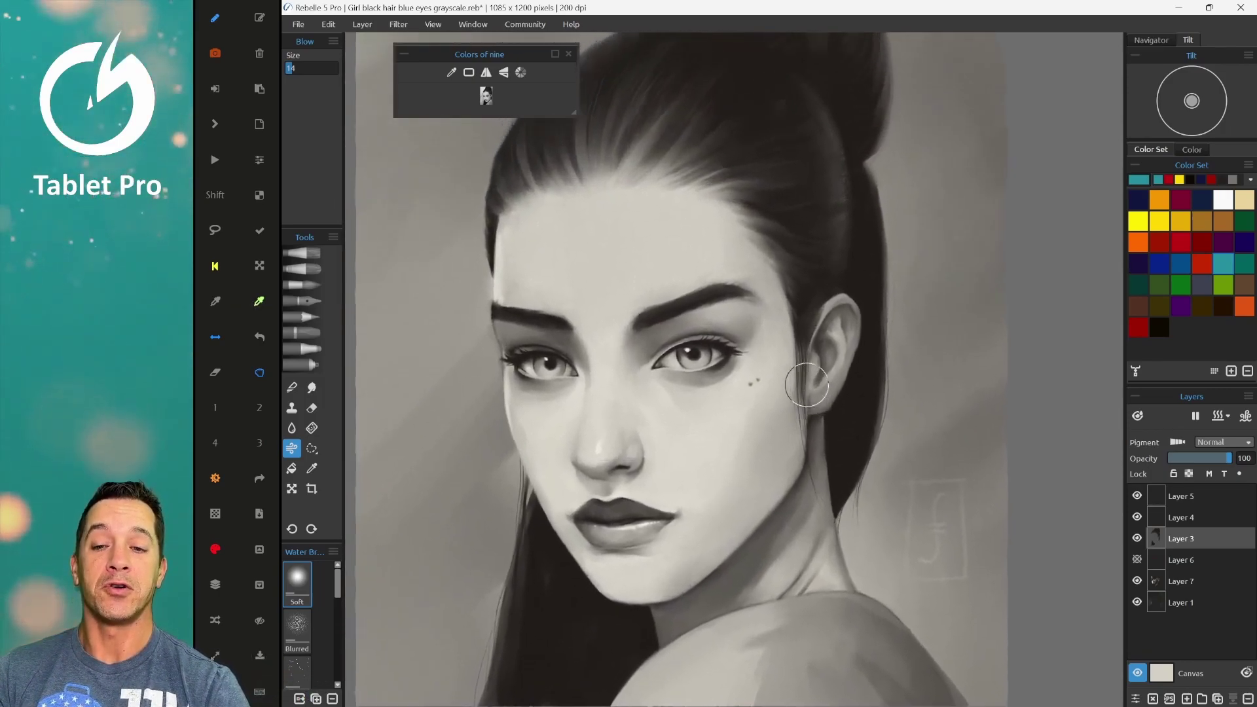
key("ctrl+shift+n")
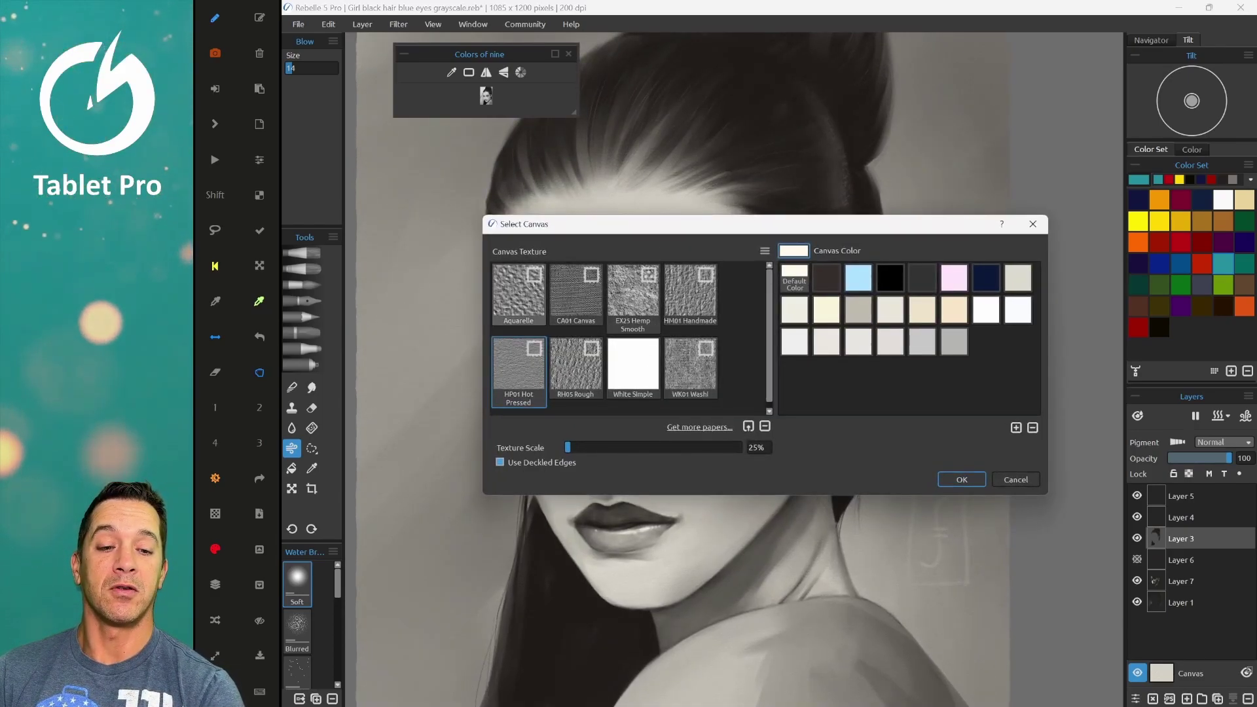
left_click(1032, 224)
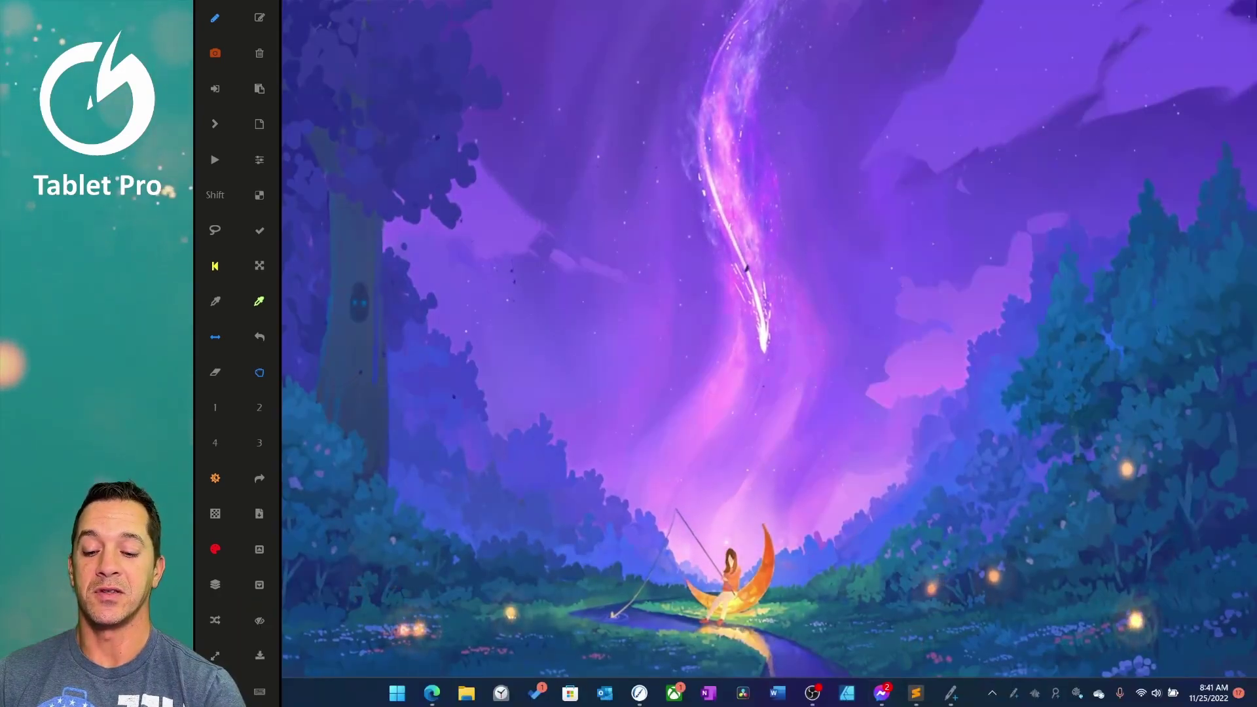
key("alt+Tab")
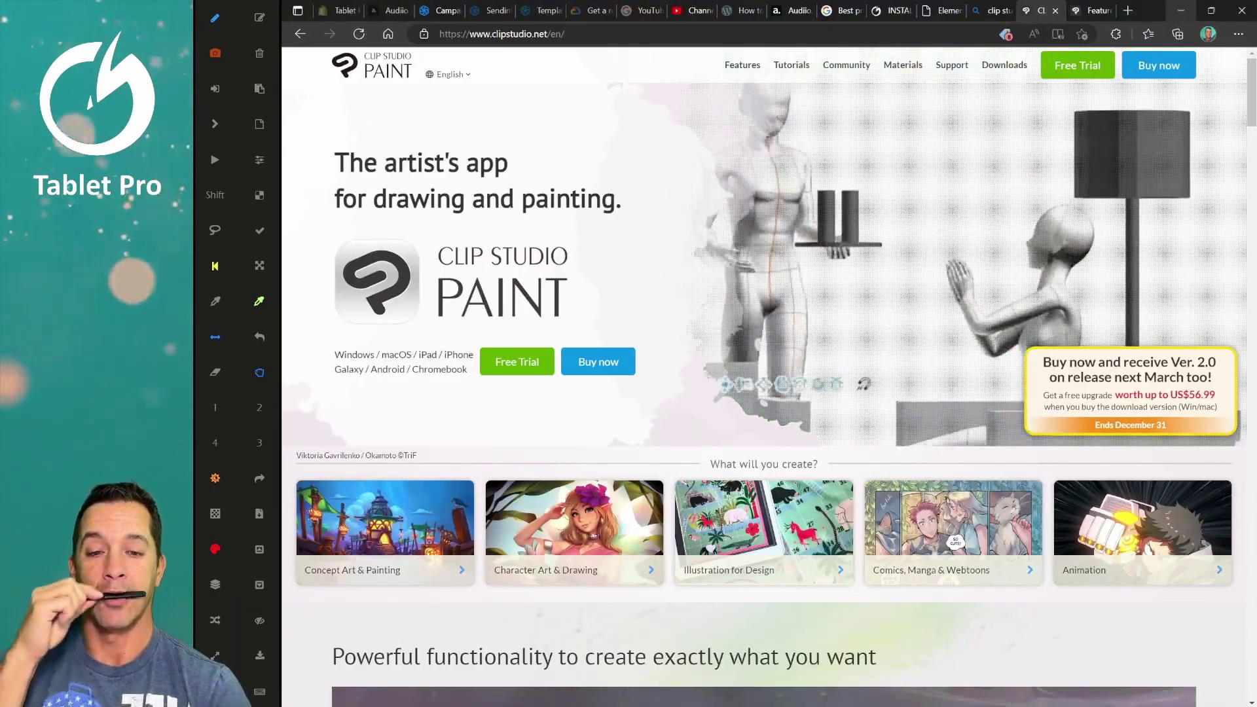
- Go to escapemotions.com and scroll its homepage to review the Rebelle 5 Personal offer
key("ctrl+l")
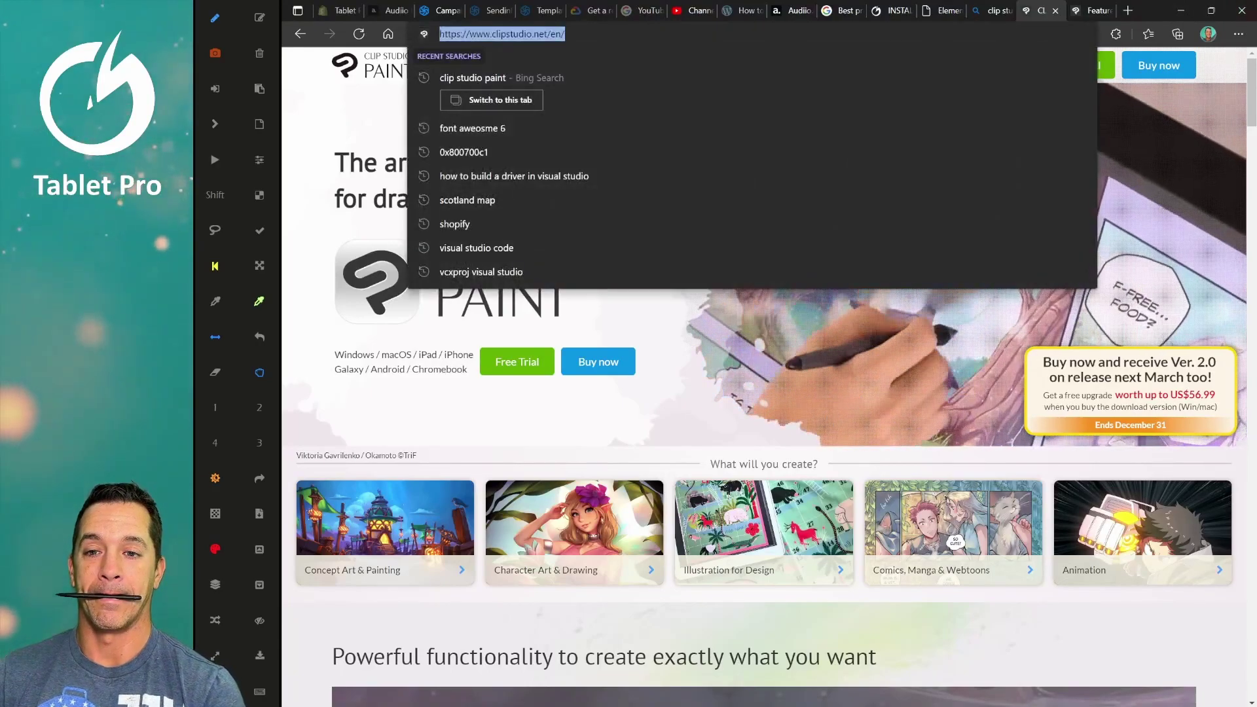
type("escapemotions.com")
key("Return")
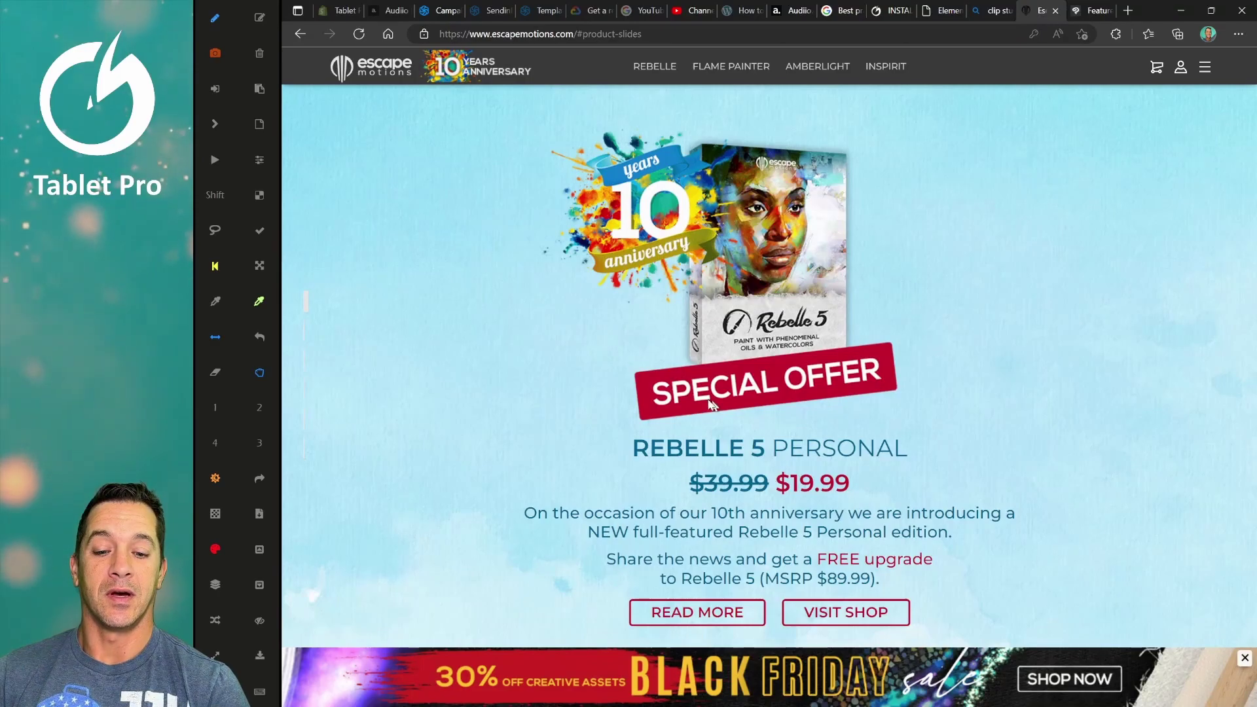
scroll(828, 346, "down", 1)
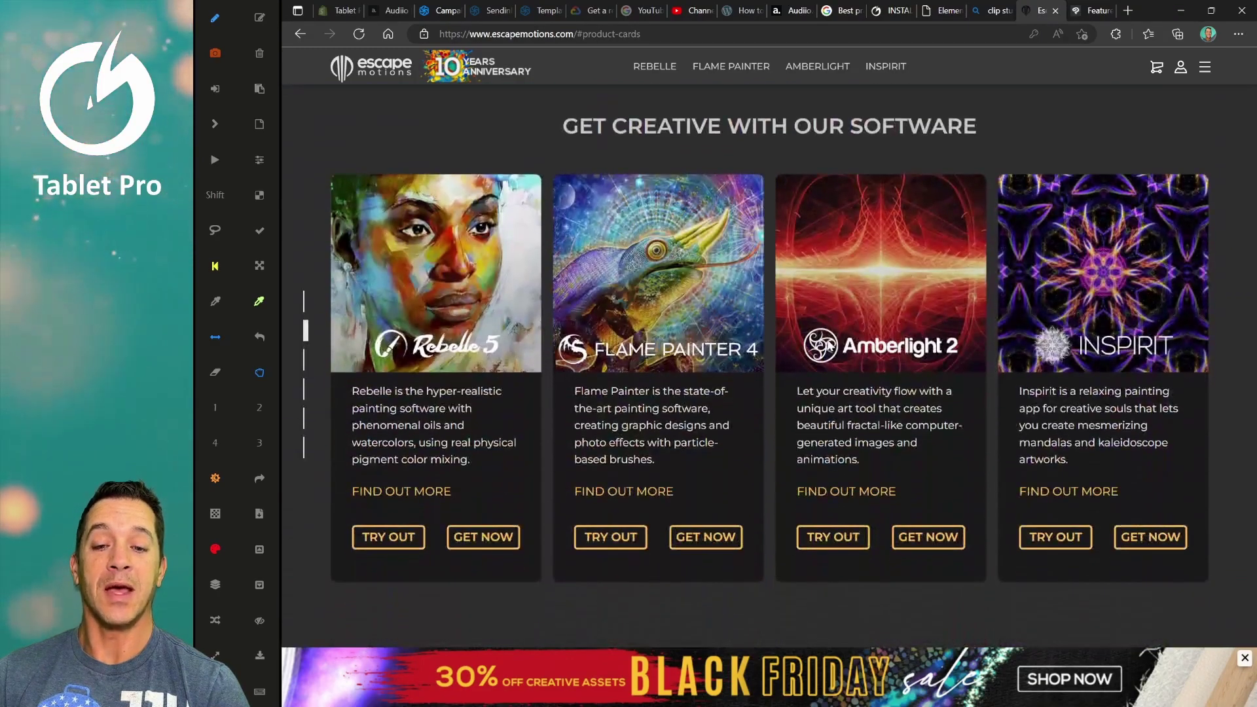
scroll(829, 346, "up", 1)
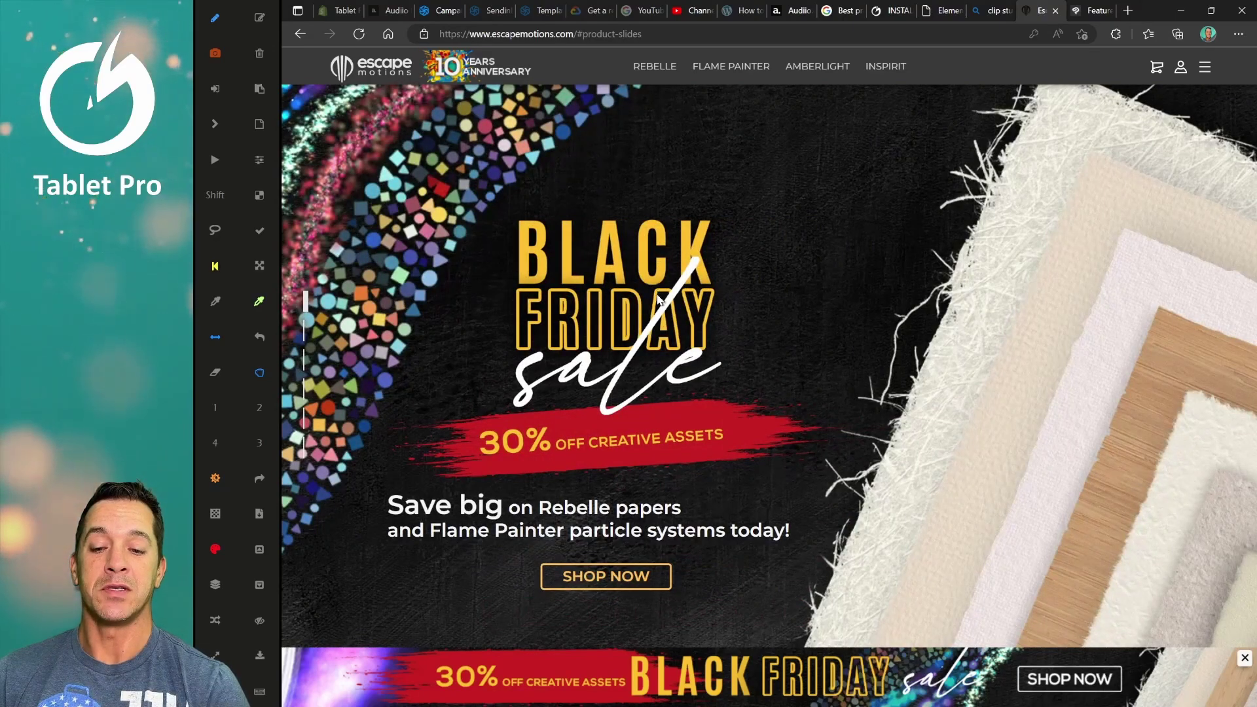
scroll(533, 456, "down", 1)
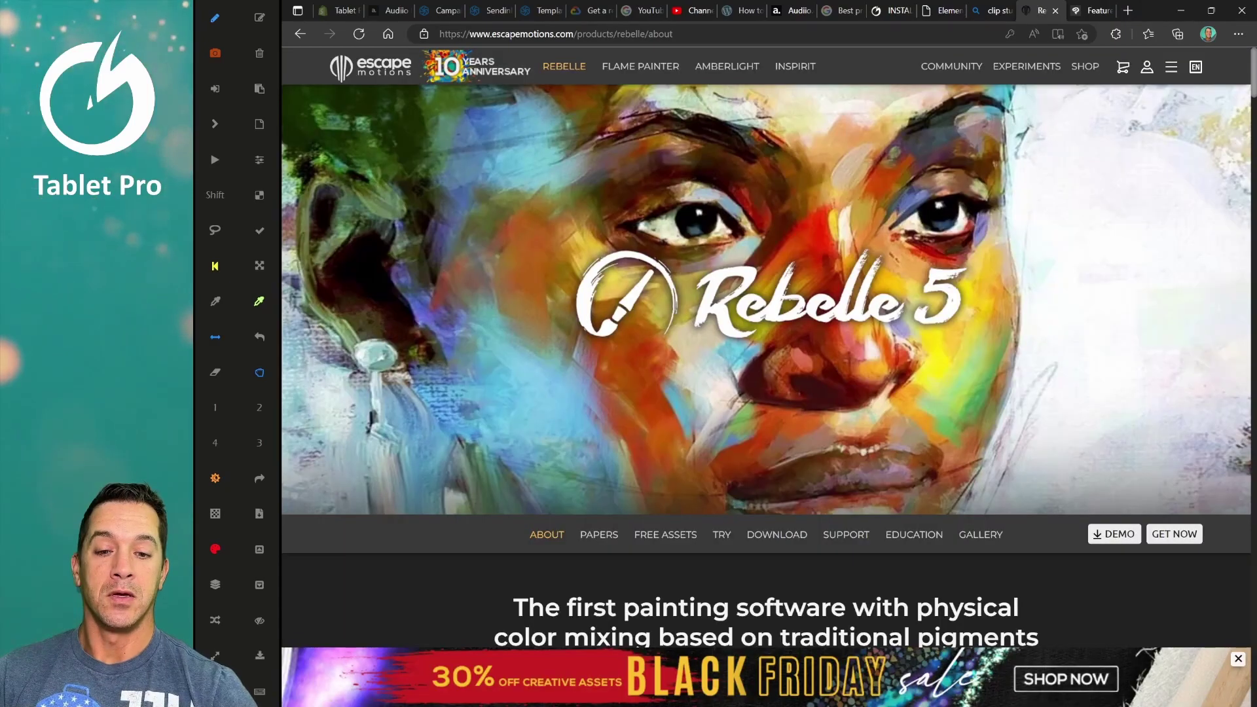
scroll(766, 367, "down", 10)
- Scroll through the Rebelle 5 About page features and back up toward the top
scroll(766, 386, "down", 15)
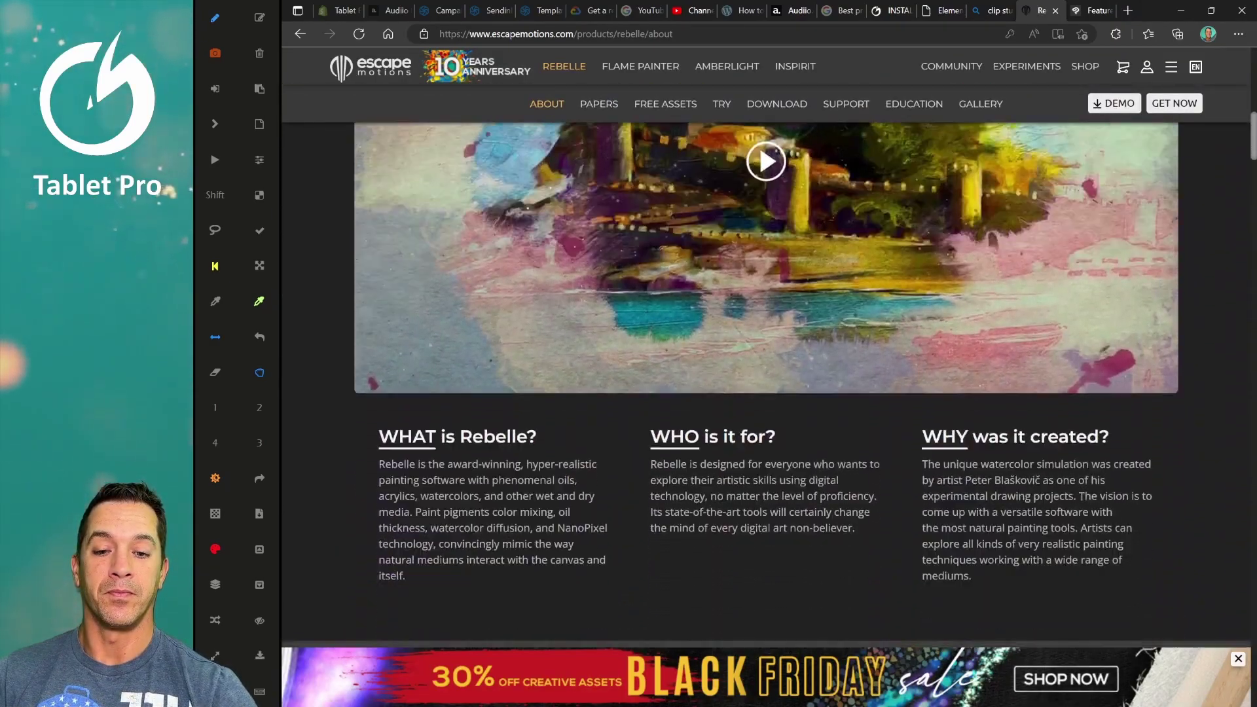
scroll(766, 387, "down", 8)
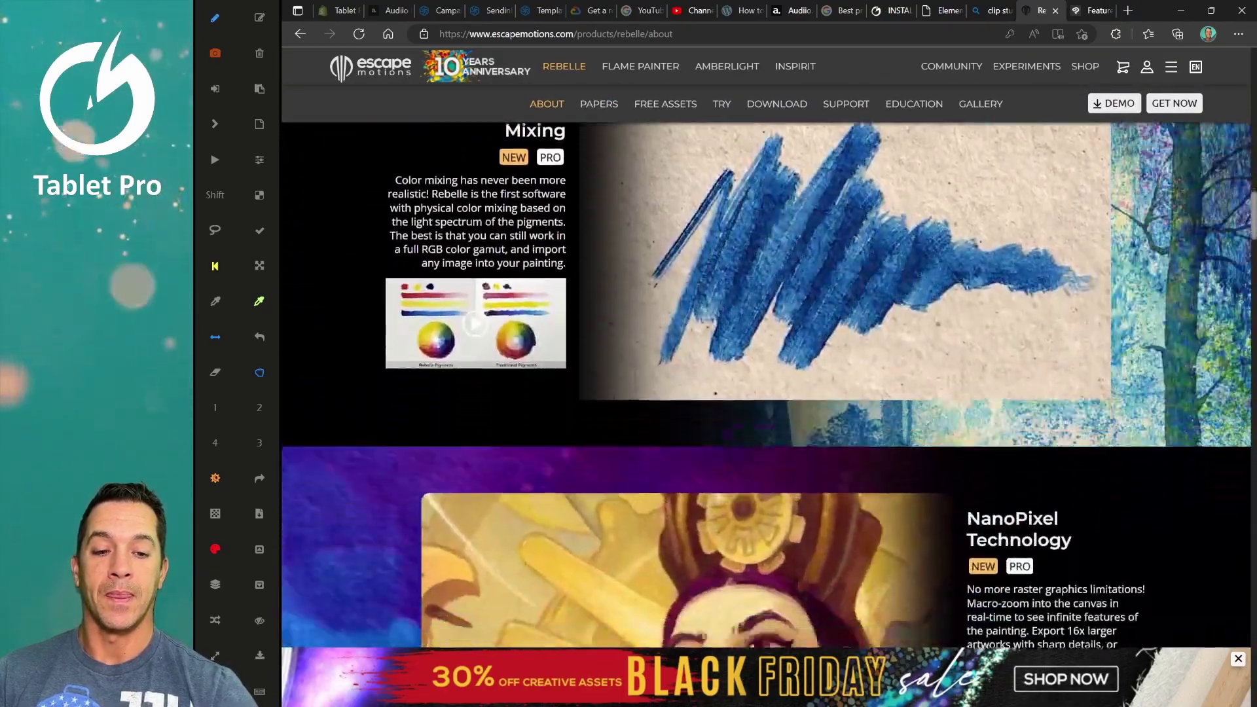
scroll(766, 387, "up", 2)
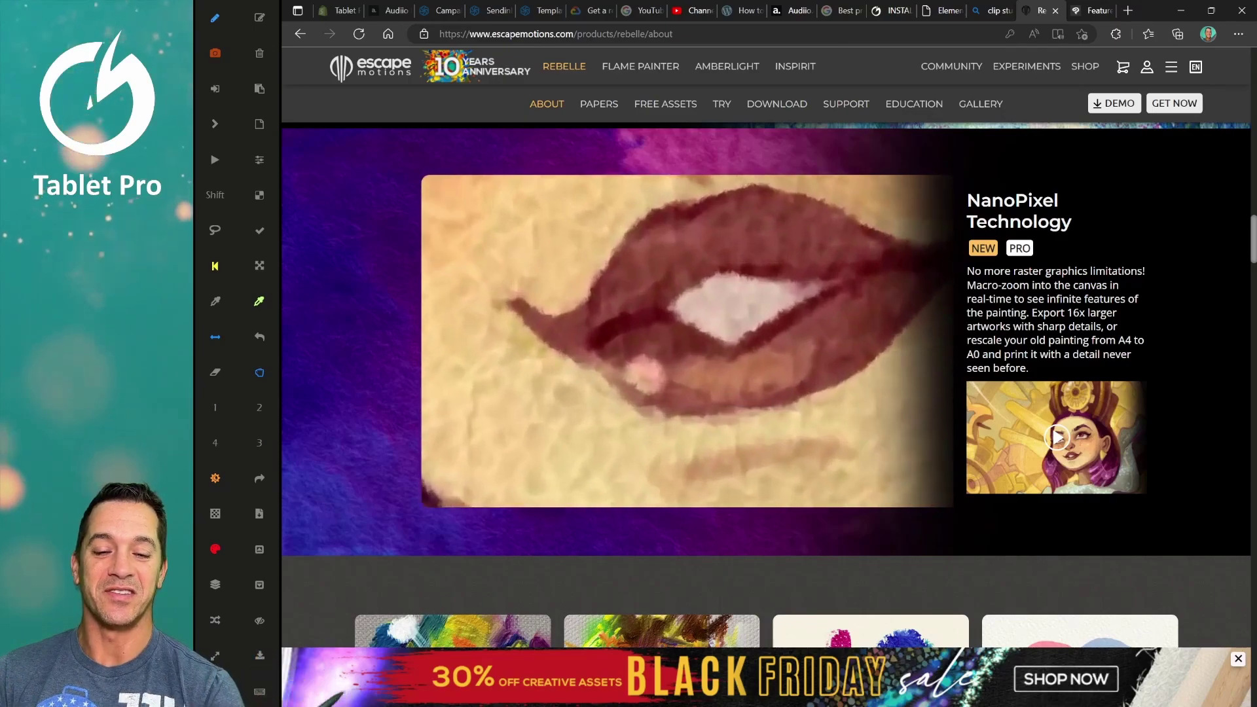
scroll(766, 393, "down", 1)
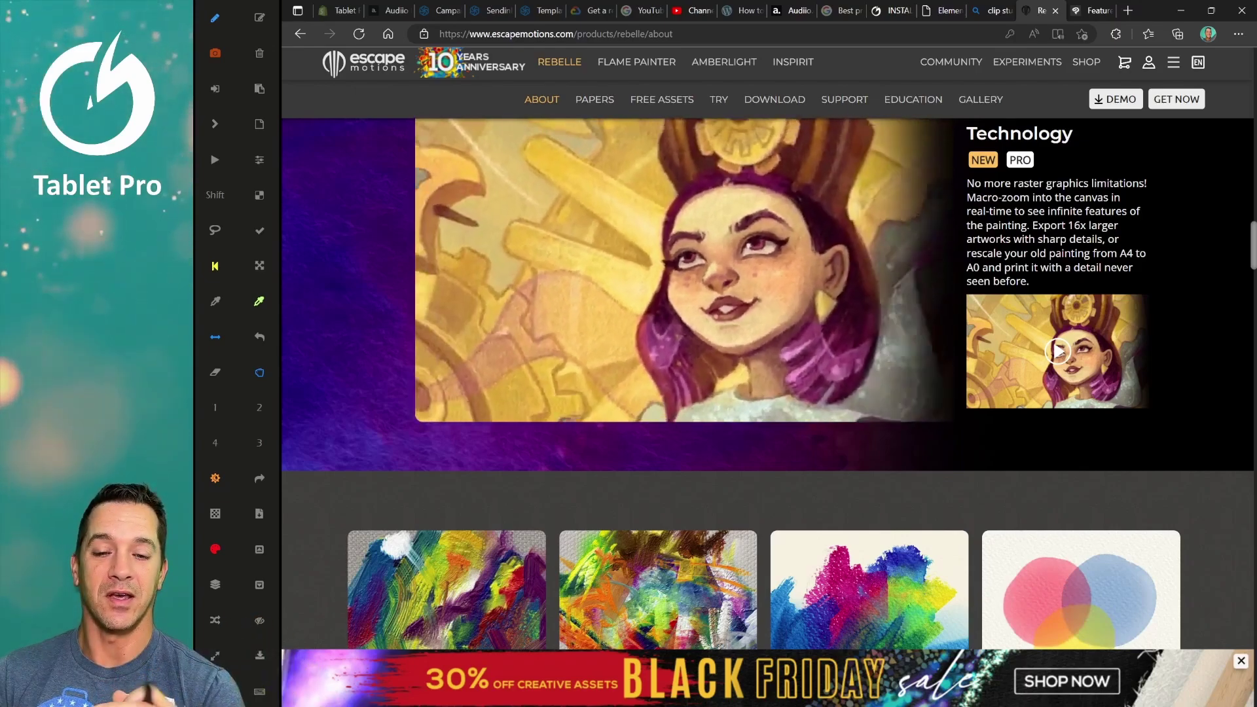
scroll(766, 393, "down", 3)
scroll(766, 393, "down", 4)
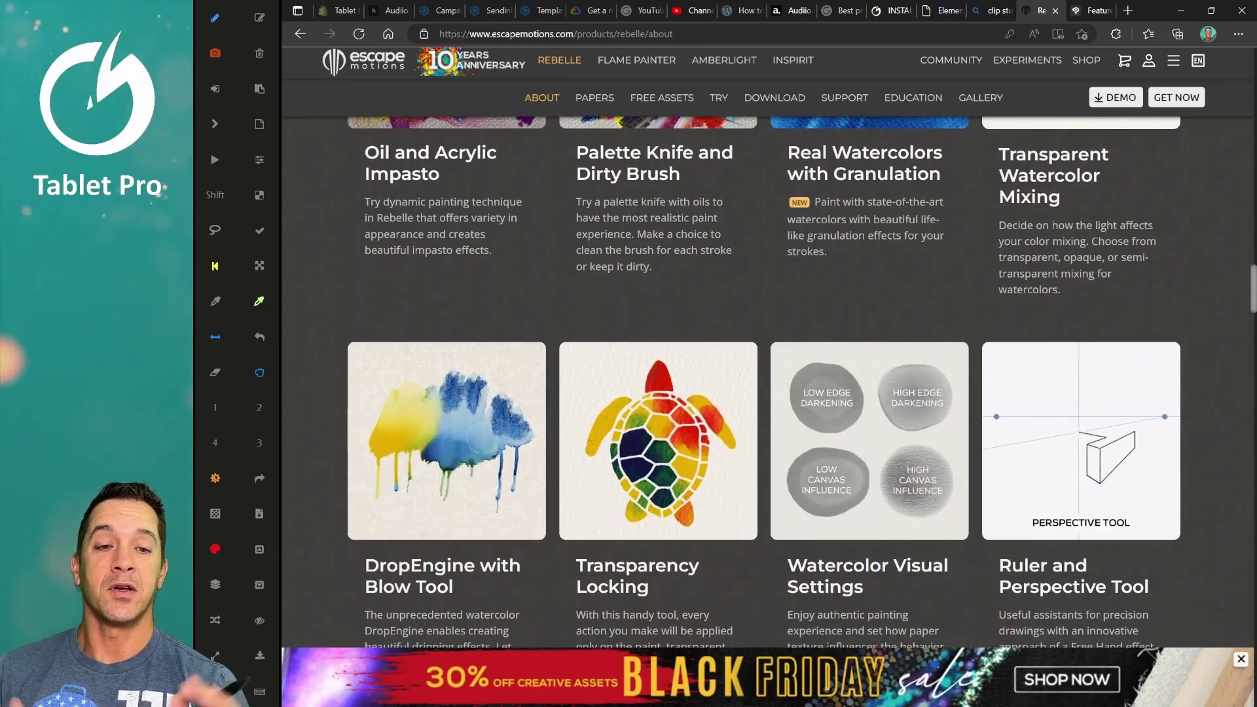
scroll(766, 393, "up", 15)
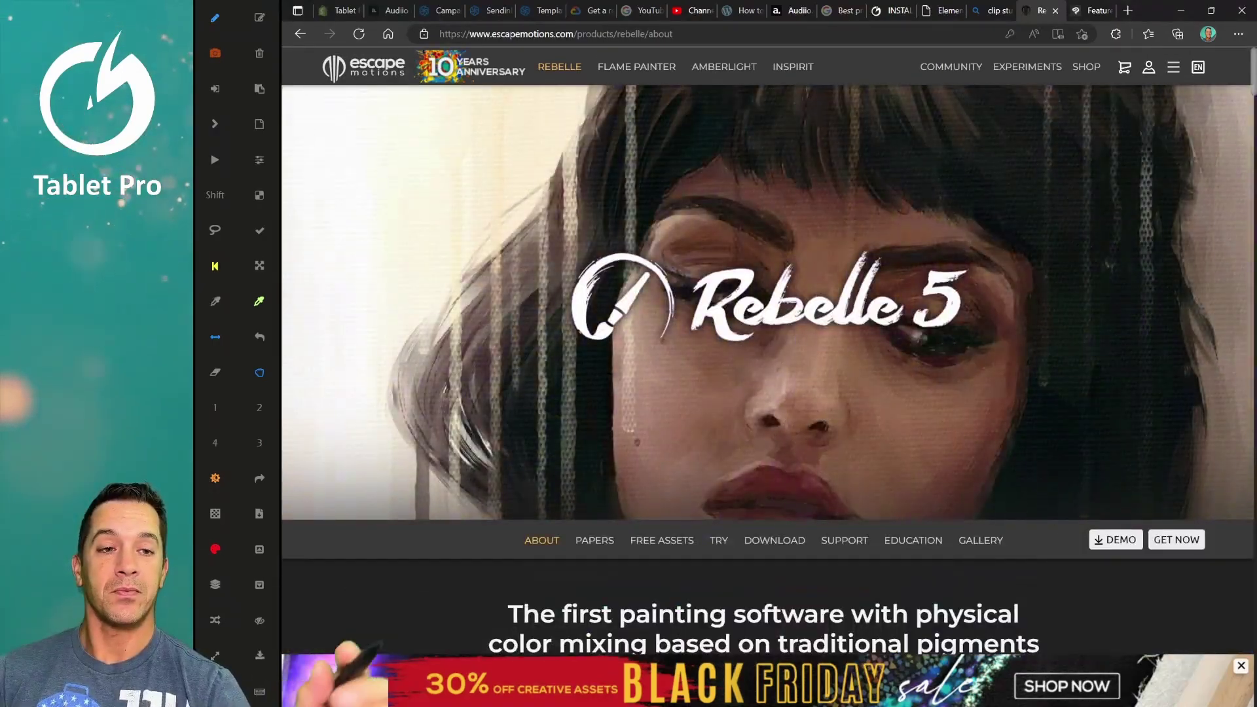
- Close the Rebelle tab and Edge, launch Affinity Designer 2 and cancel the New document dialog
left_click(1057, 10)
left_click(1181, 11)
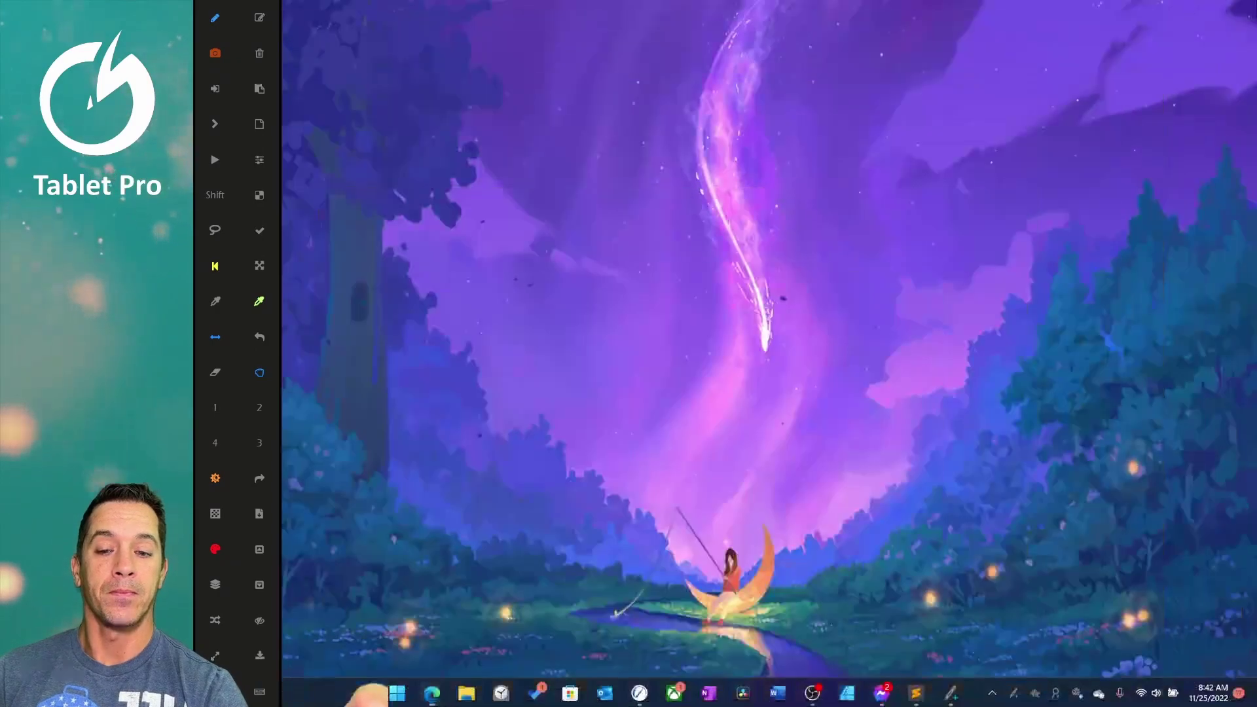
key("super")
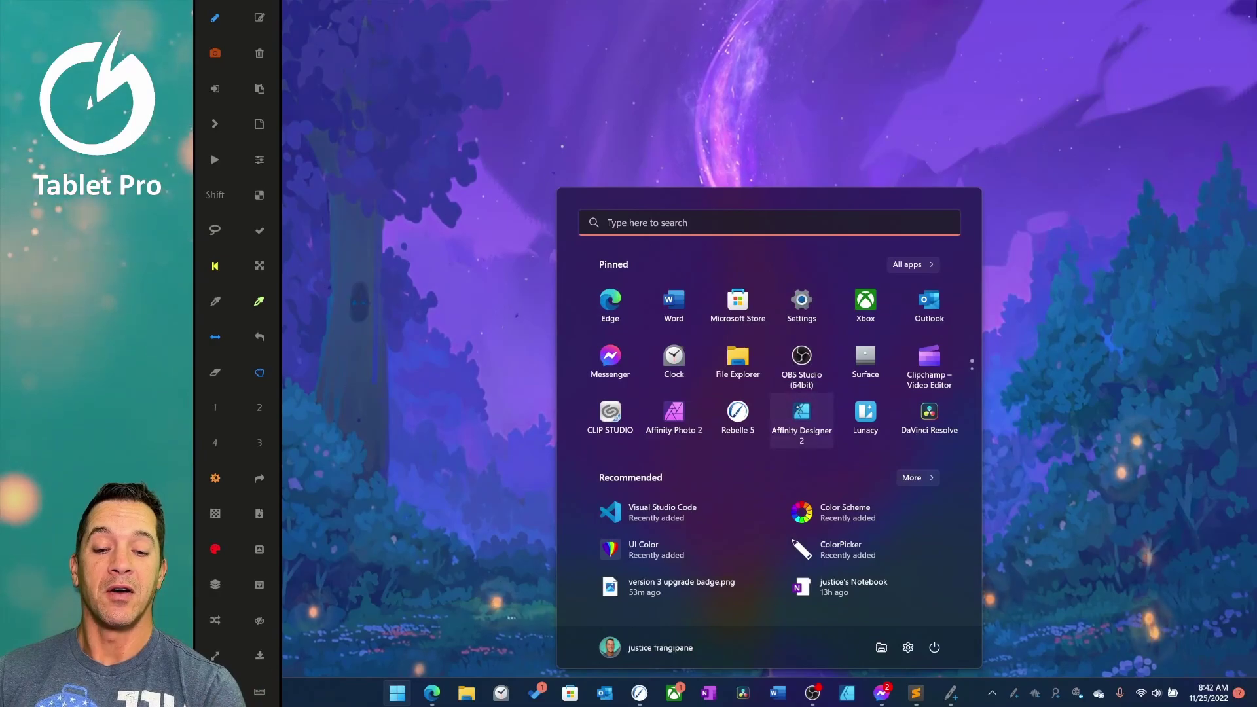
key("super")
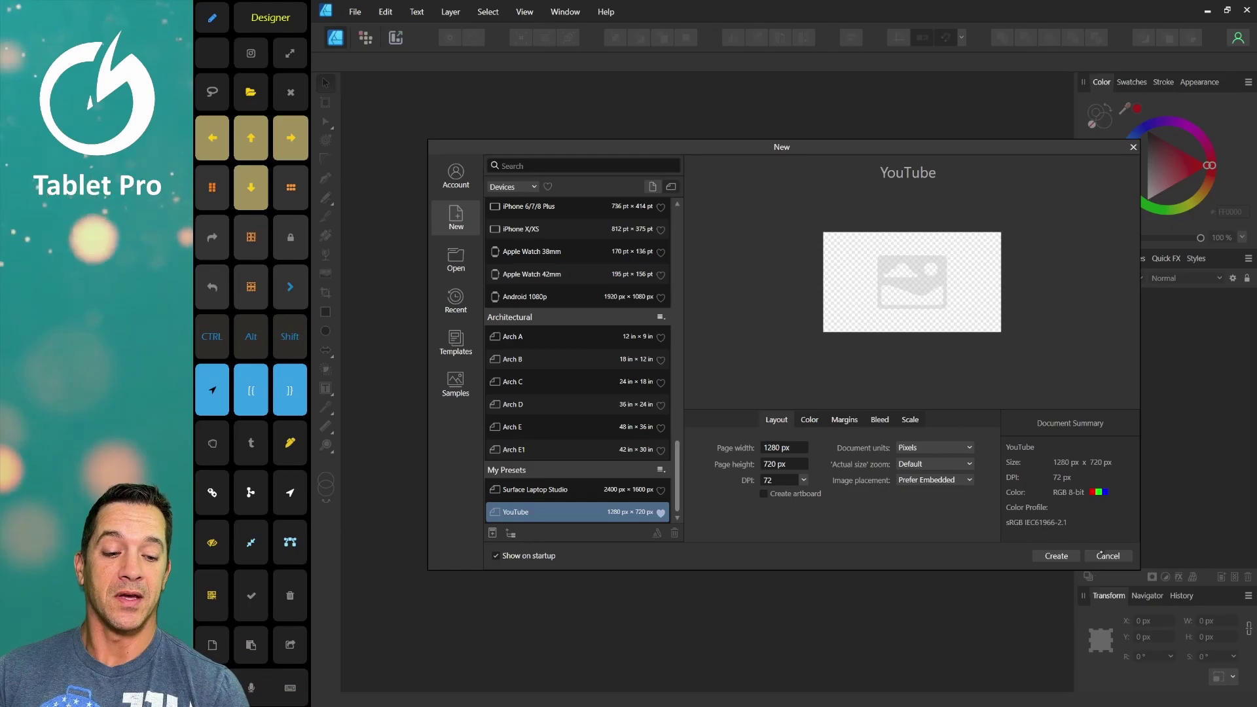
left_click(1107, 556)
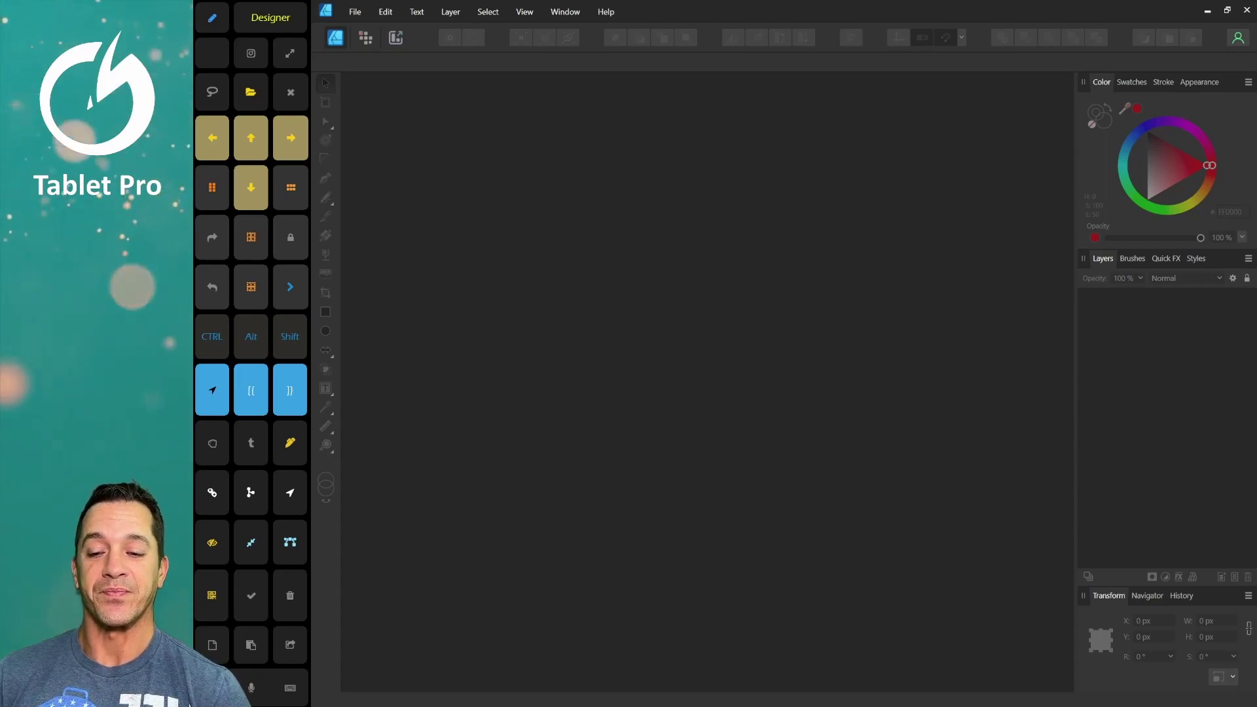
- Show the desktop with Super+D to reach the browser with the Designer quickstart guide
key("super+d")
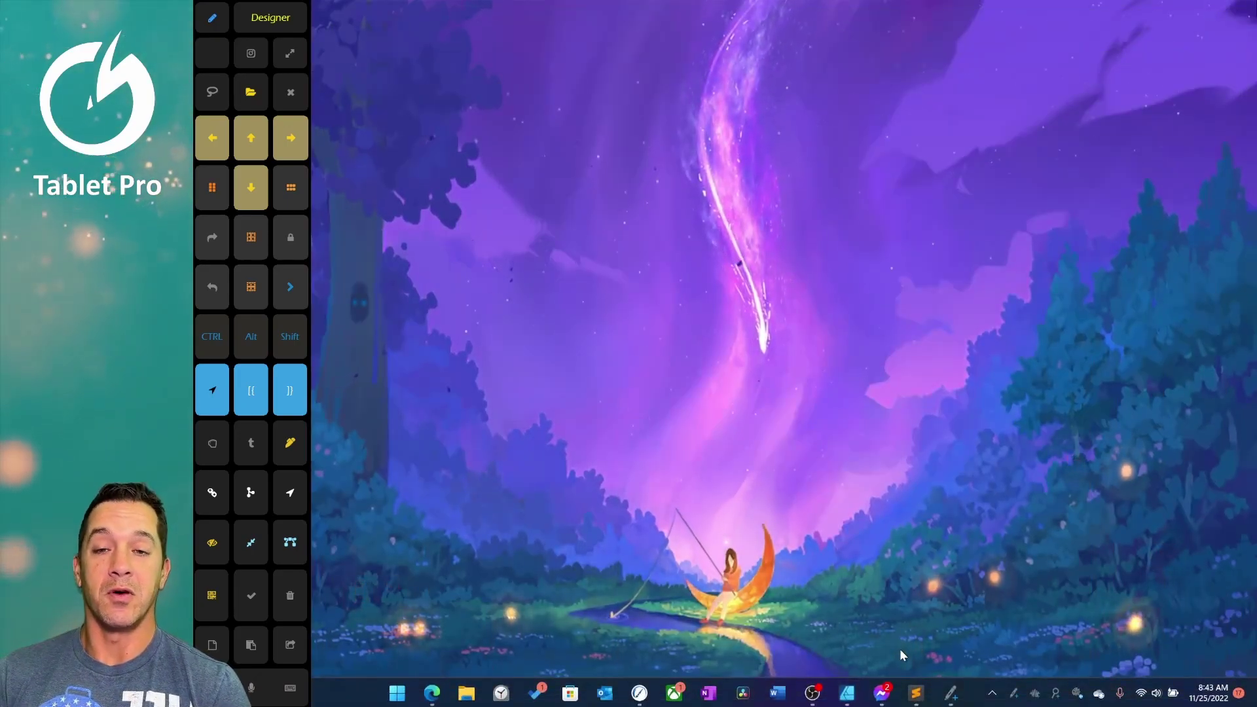
mouse_move(913, 699)
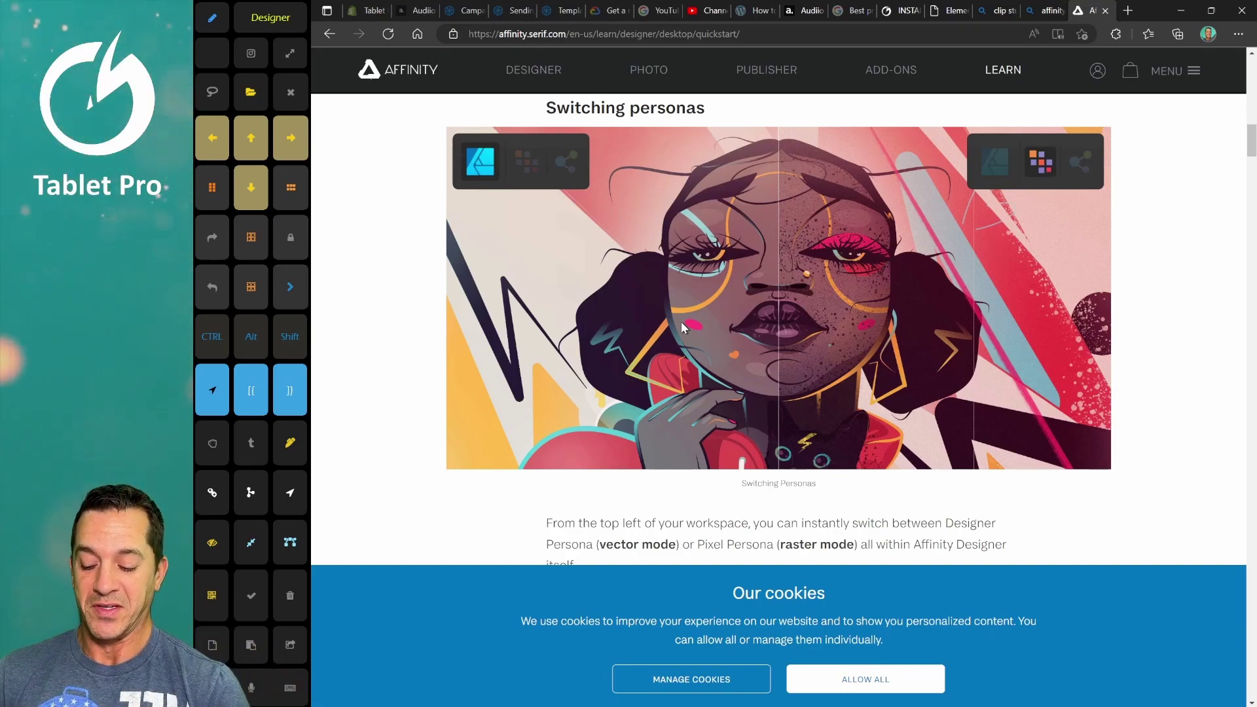
- In Affinity Designer, open 'pen tool icon.afdesign' from File > Open Recent
key("alt+Tab")
key("alt+Tab")
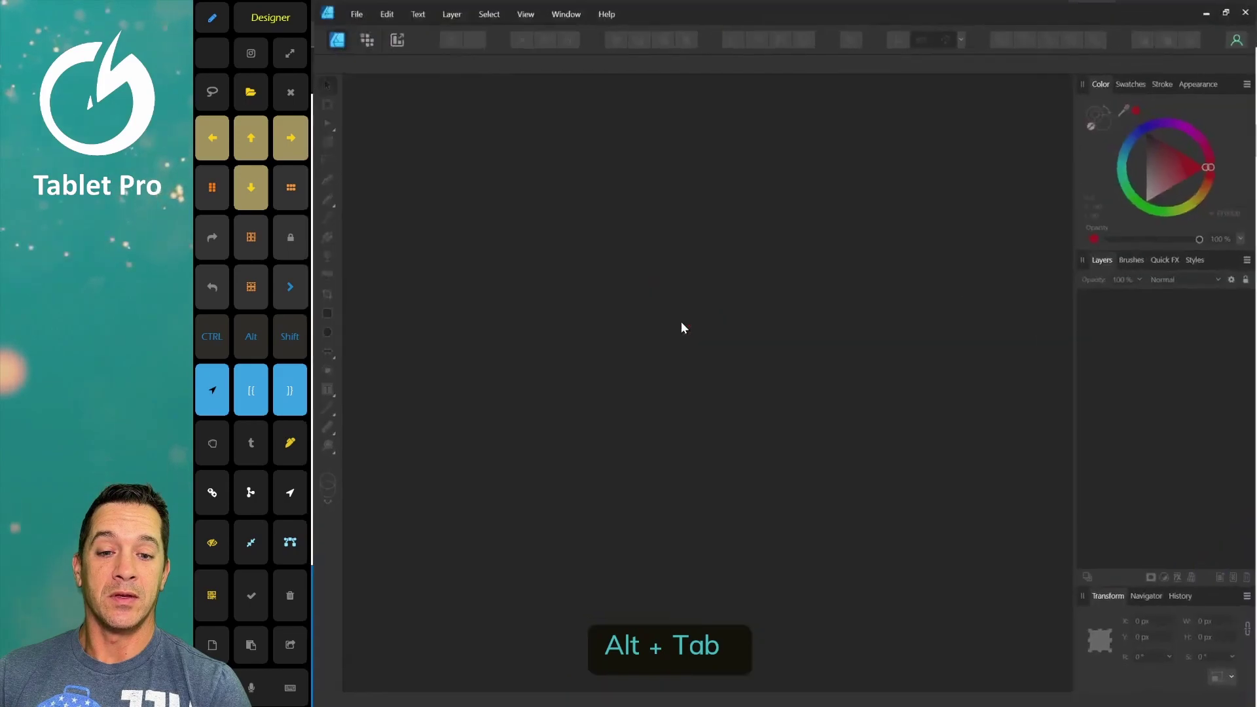
left_click(353, 13)
mouse_move(406, 104)
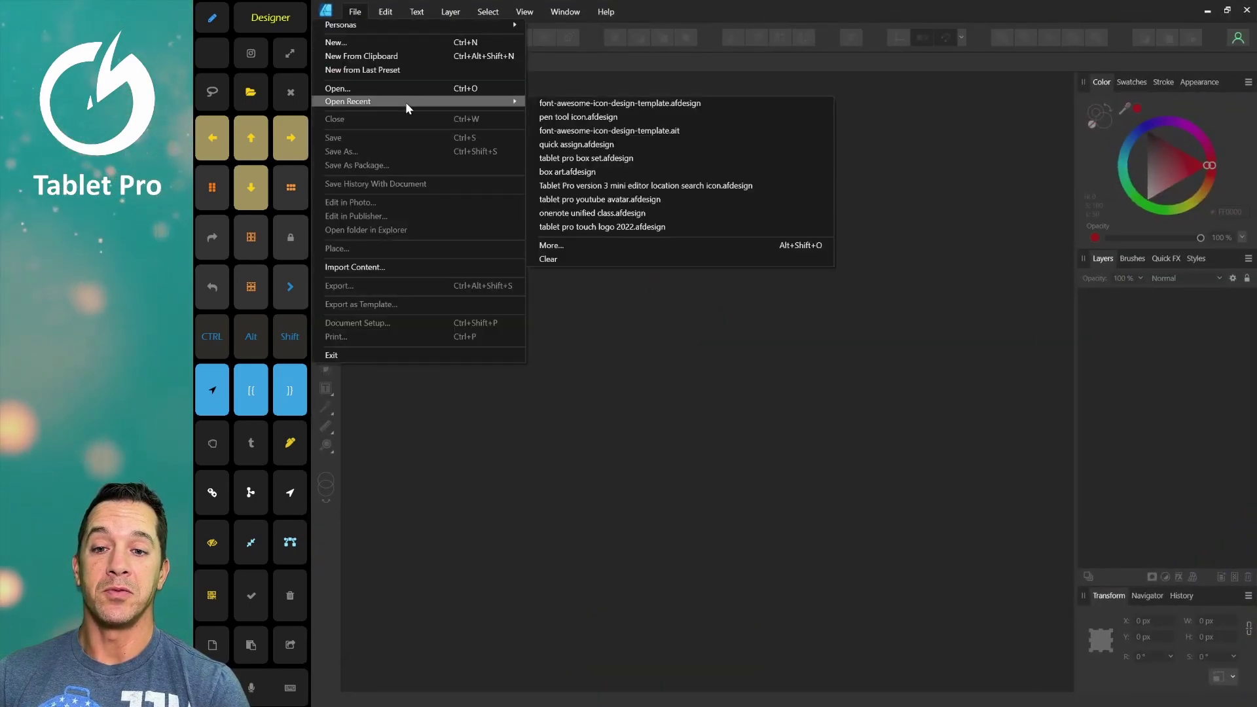
left_click(599, 118)
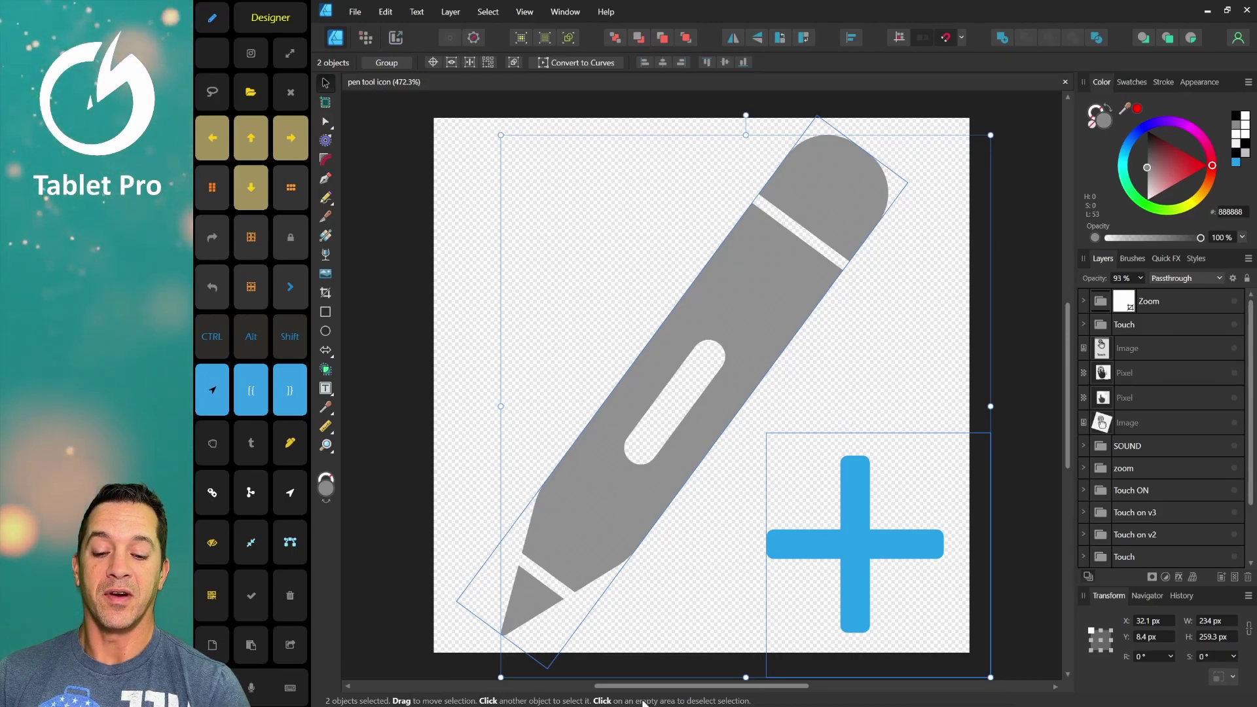
- Select the Slim pen 2 group and use the Corner Tool on the pencil Body curve
left_click(578, 564)
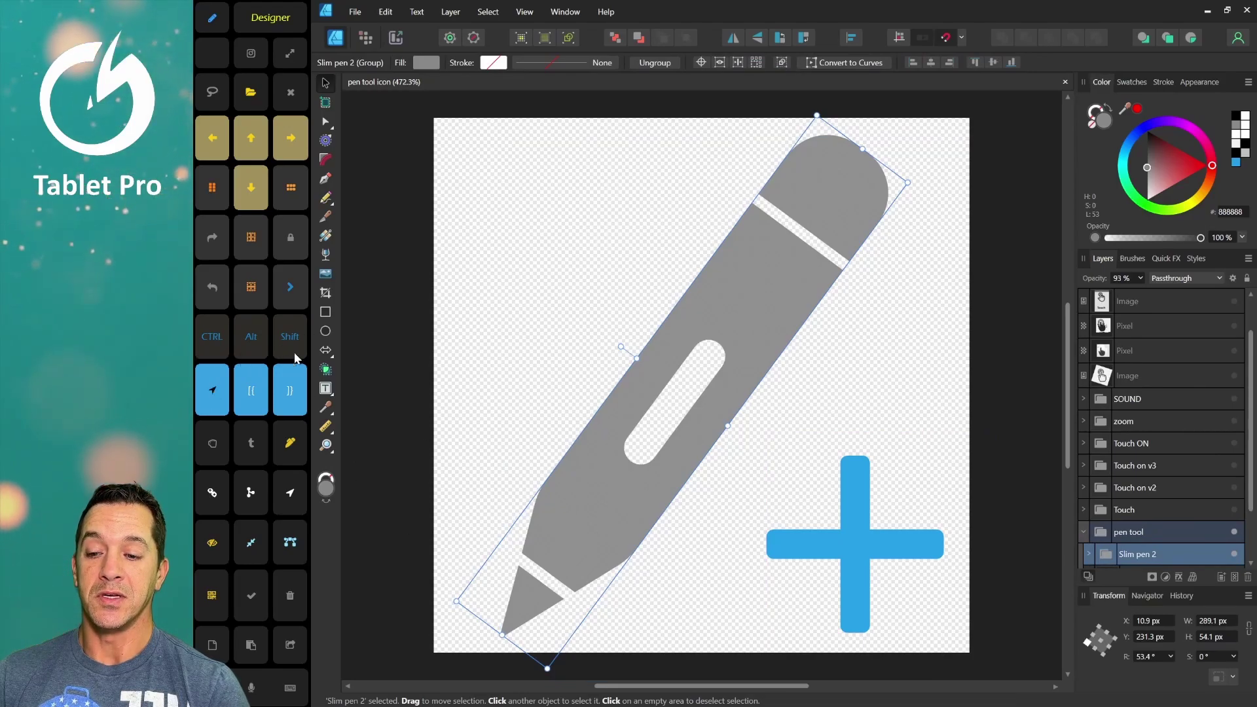
left_click(325, 158)
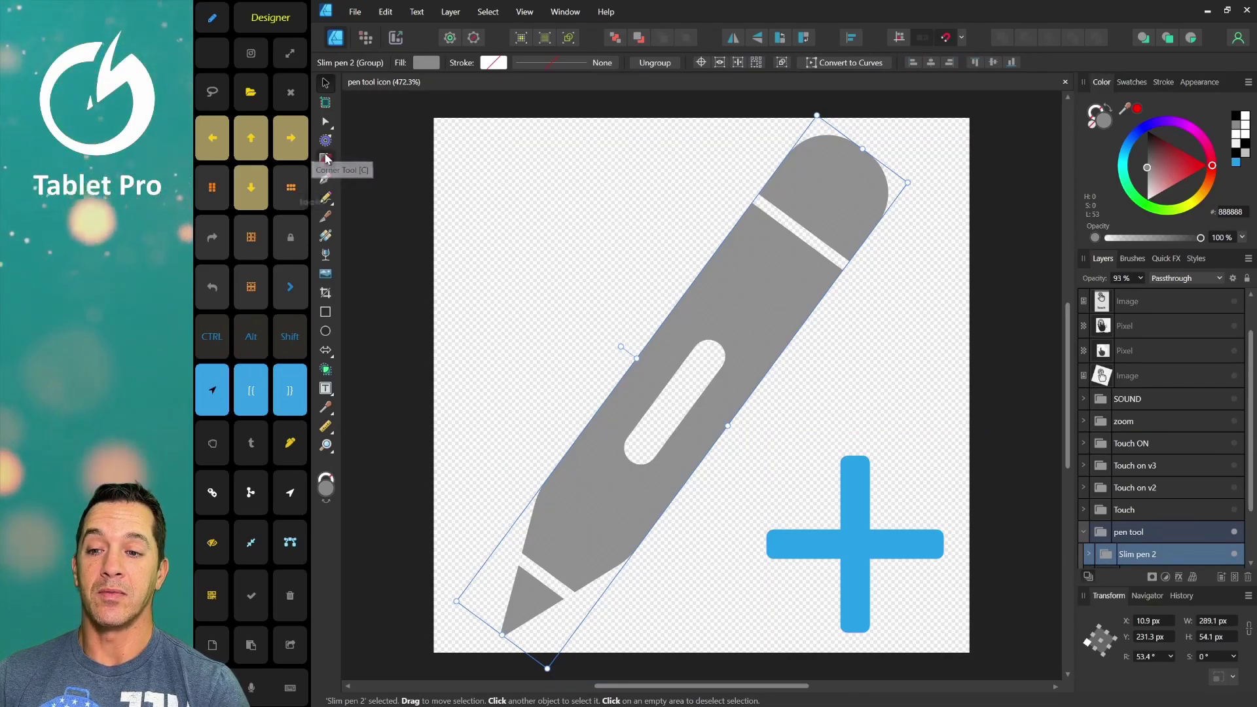
left_click(612, 483)
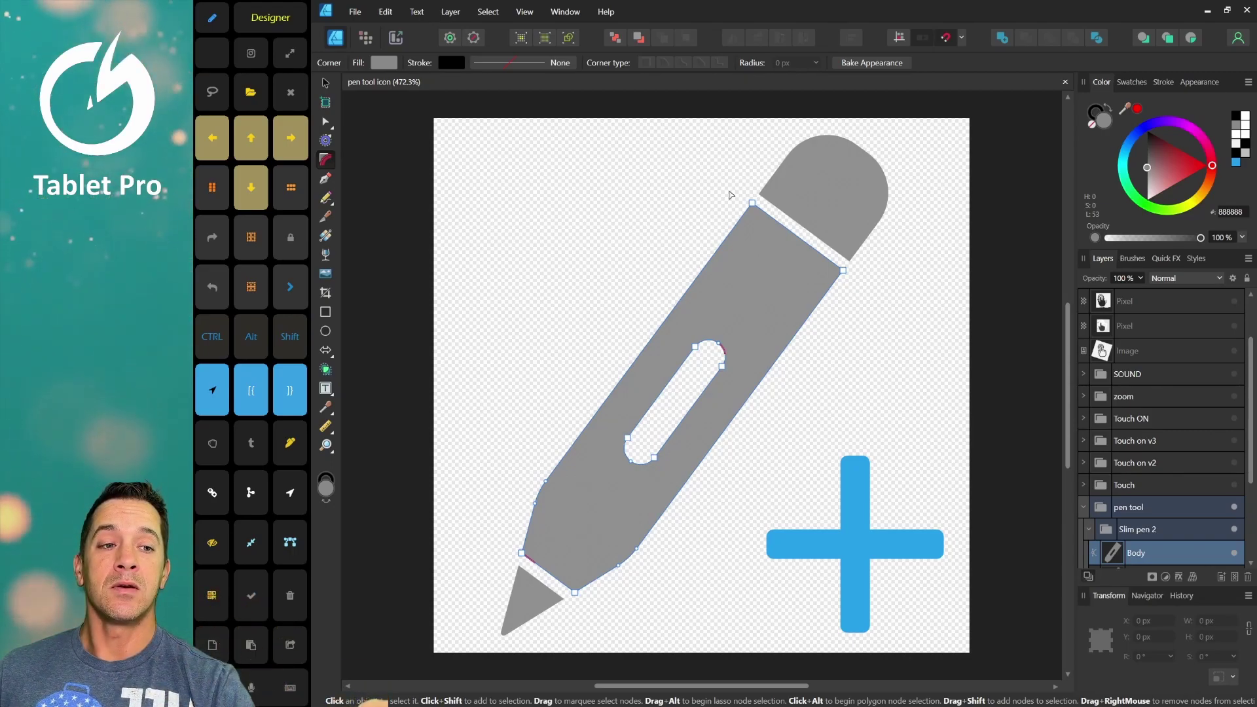
- Return to the Affinity Designer quickstart guide and scroll through the tools and Studio panels sections
key("alt+Tab")
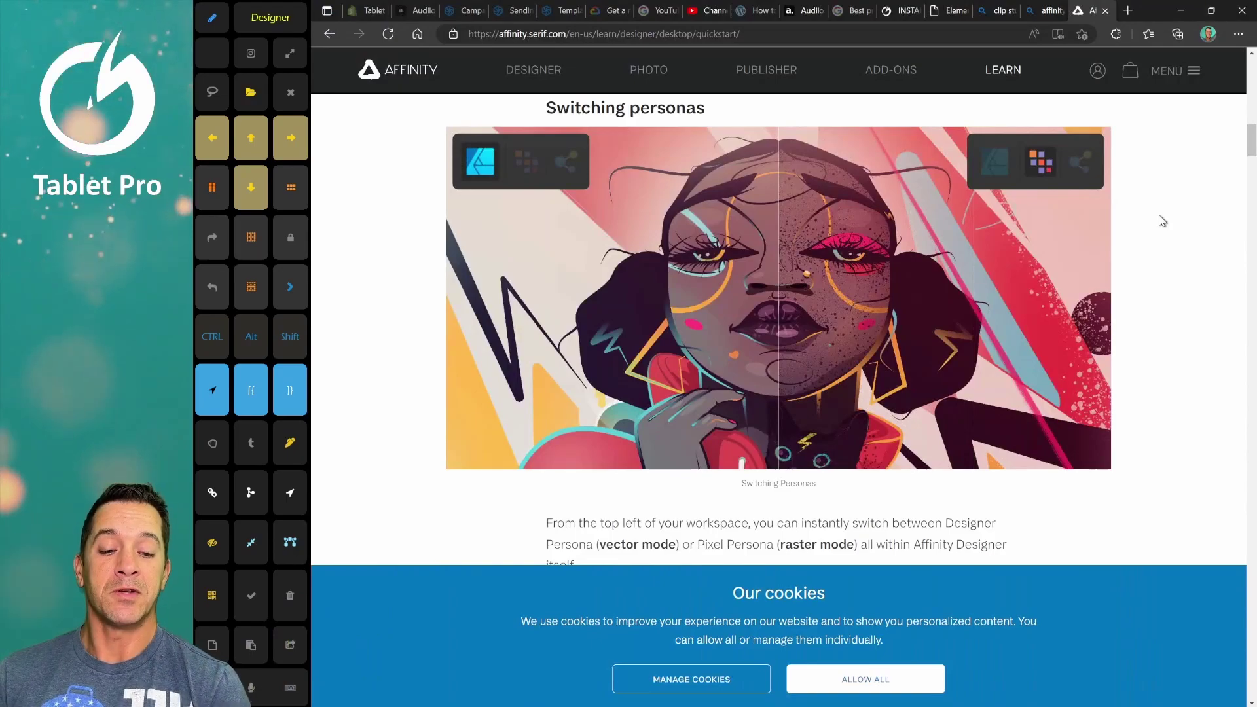
scroll(1163, 222, "down", 10)
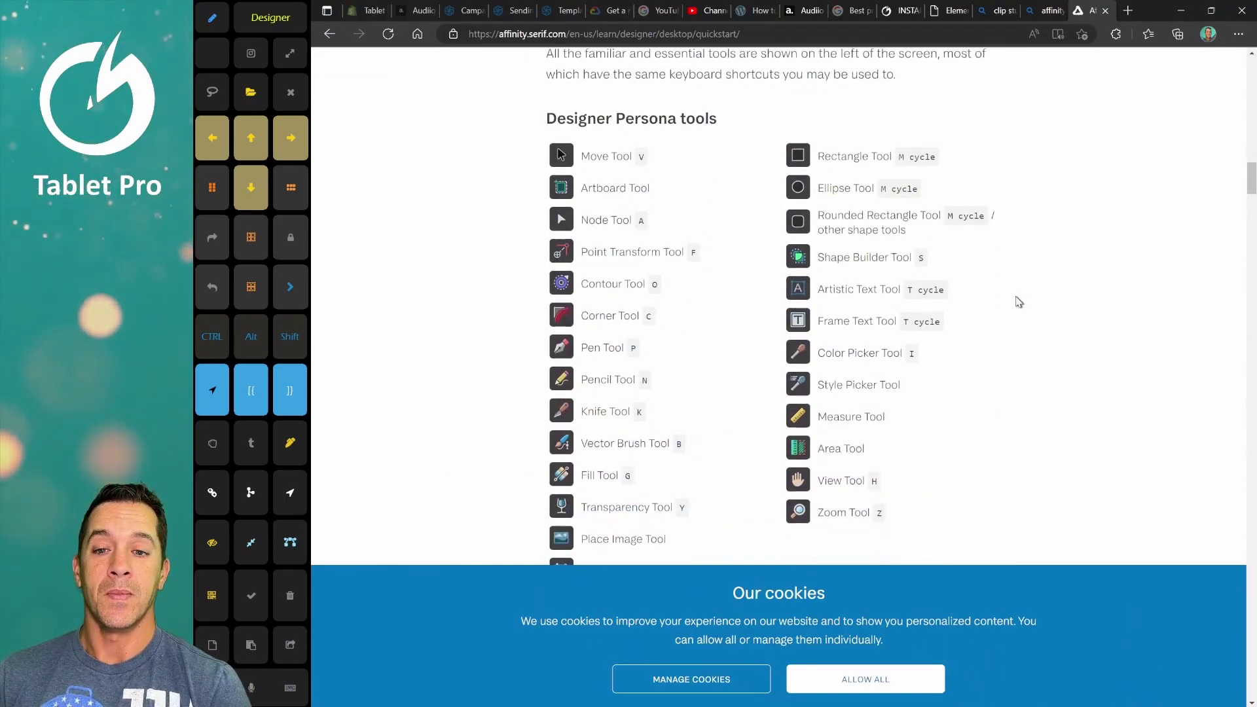
scroll(1019, 301, "down", 10)
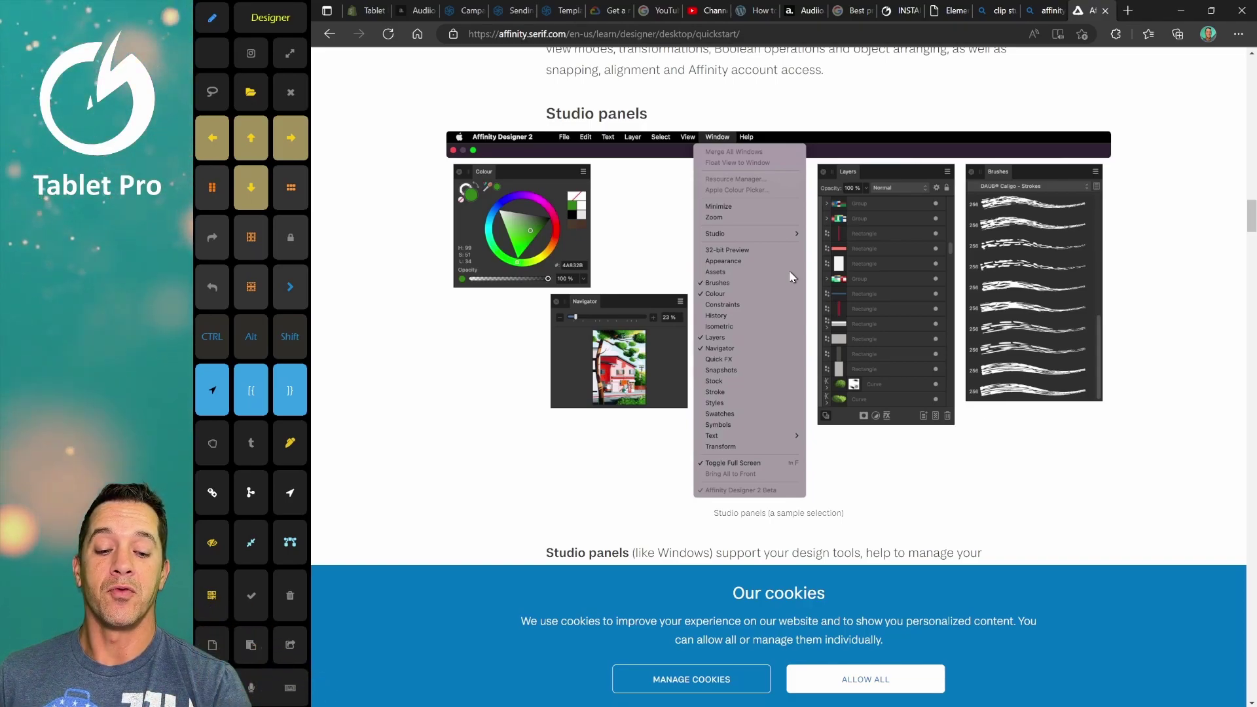
scroll(788, 270, "down", 10)
scroll(779, 308, "down", 15)
scroll(779, 308, "down", 15)
scroll(779, 307, "down", 3)
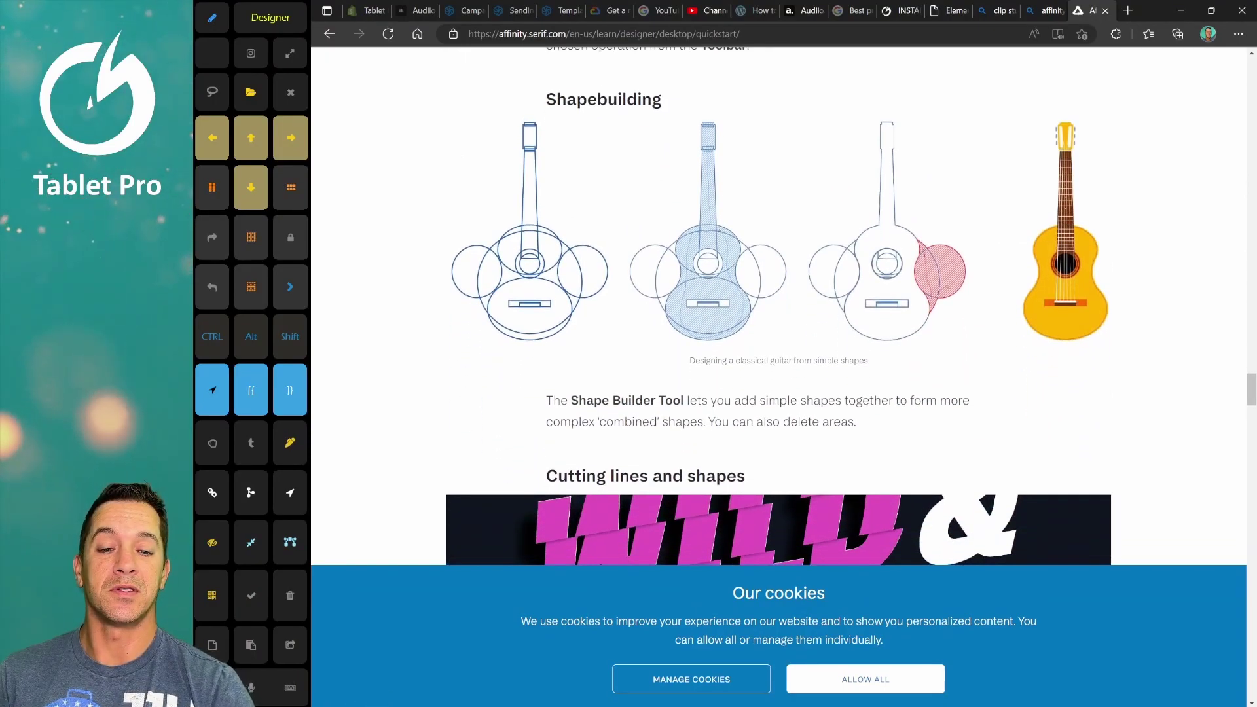
- Continue down past the Shapebuilding and isometric sections to the Text tools section
scroll(778, 308, "down", 1)
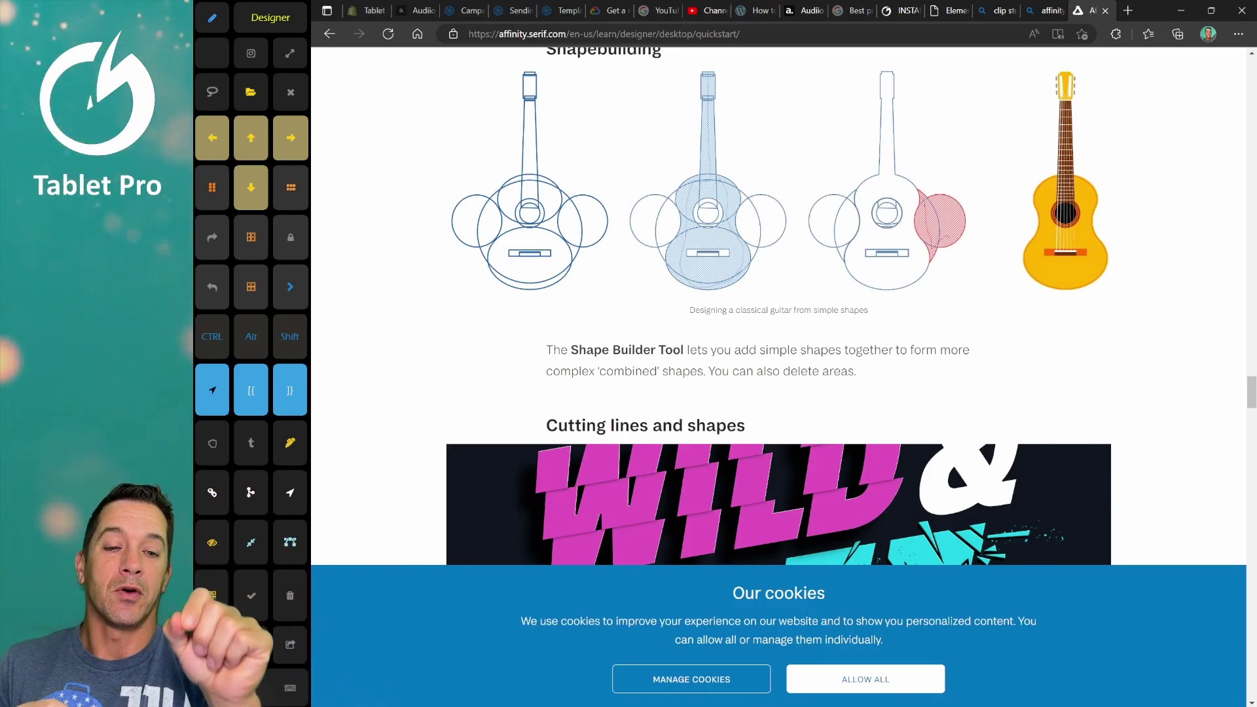
scroll(779, 306, "down", 10)
scroll(779, 307, "down", 4)
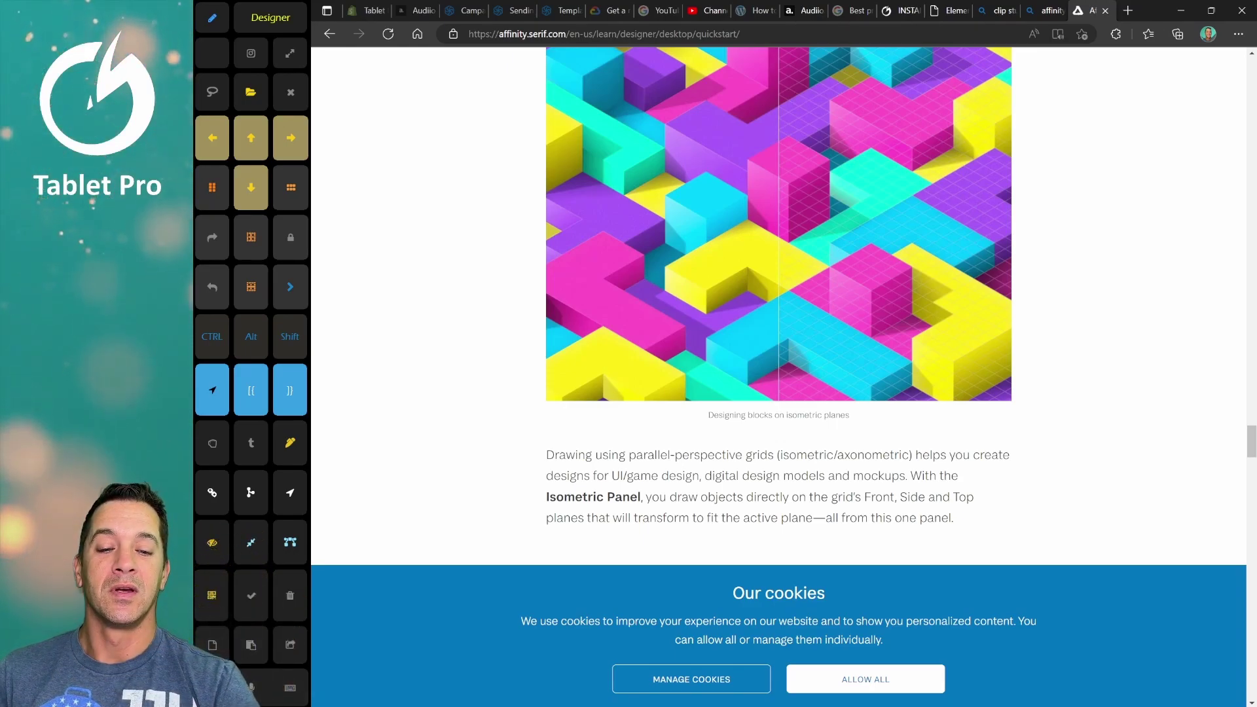
scroll(779, 306, "down", 3)
scroll(778, 306, "down", 5)
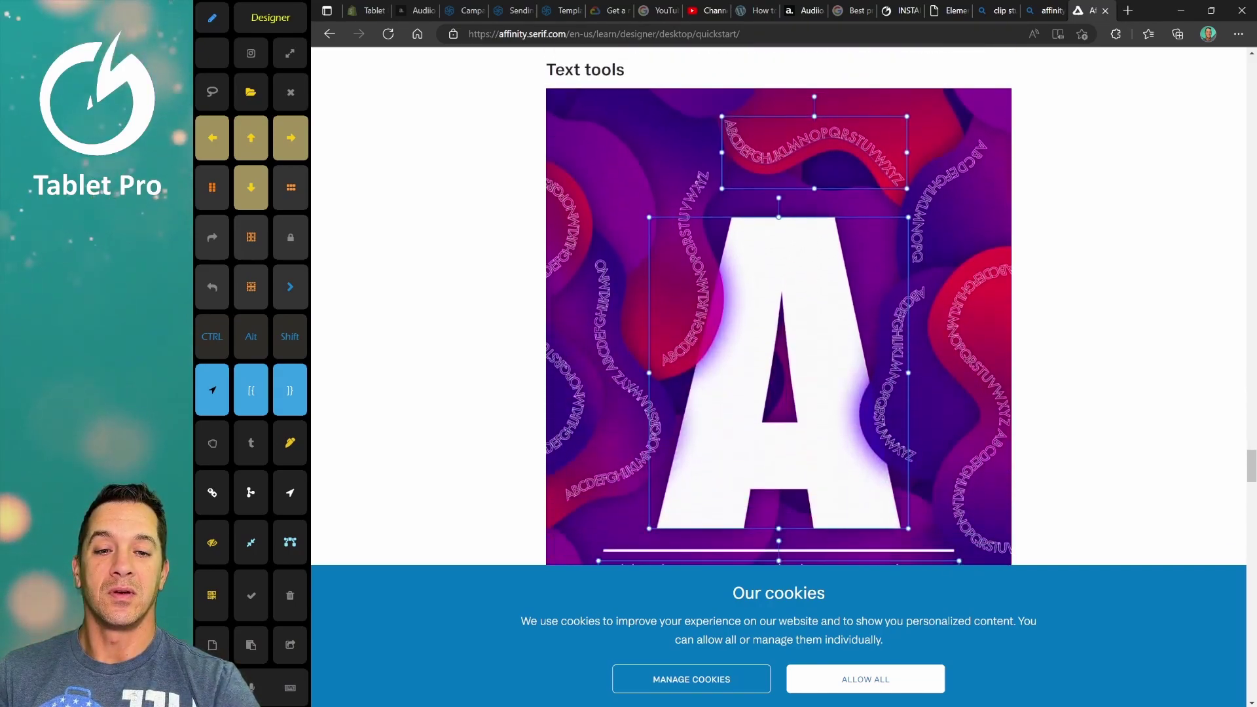
scroll(779, 306, "down", 15)
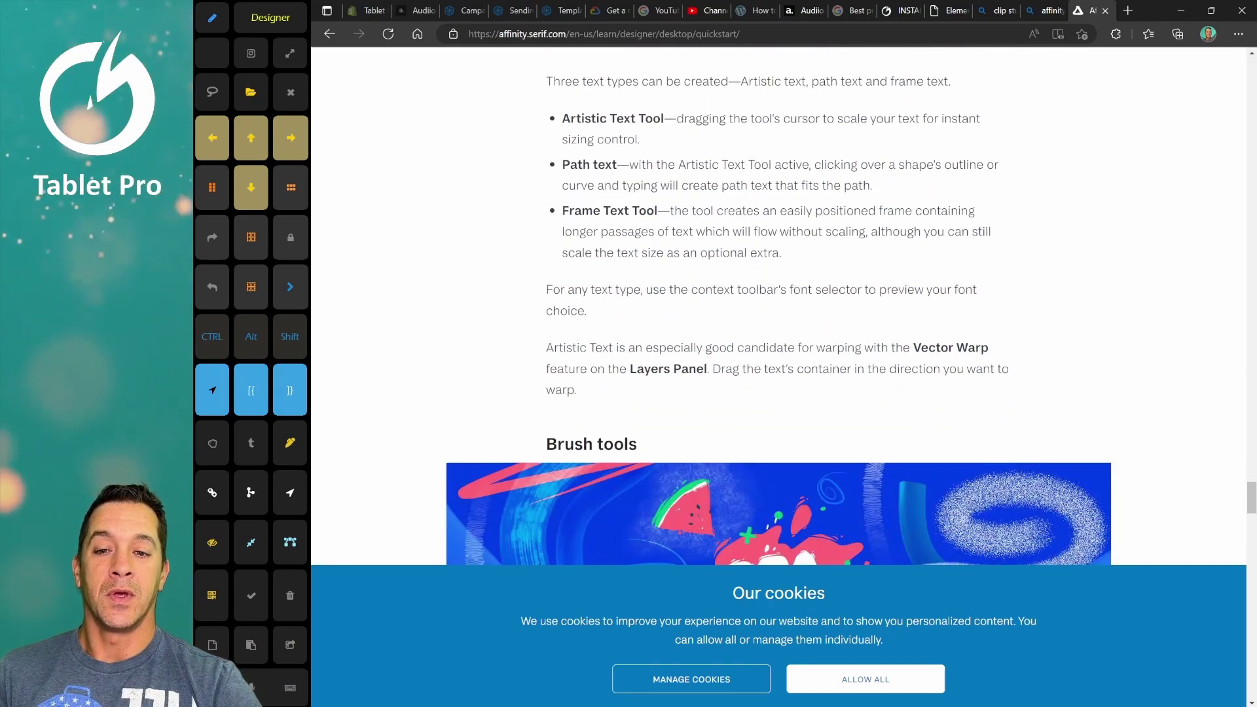
scroll(778, 306, "up", 8)
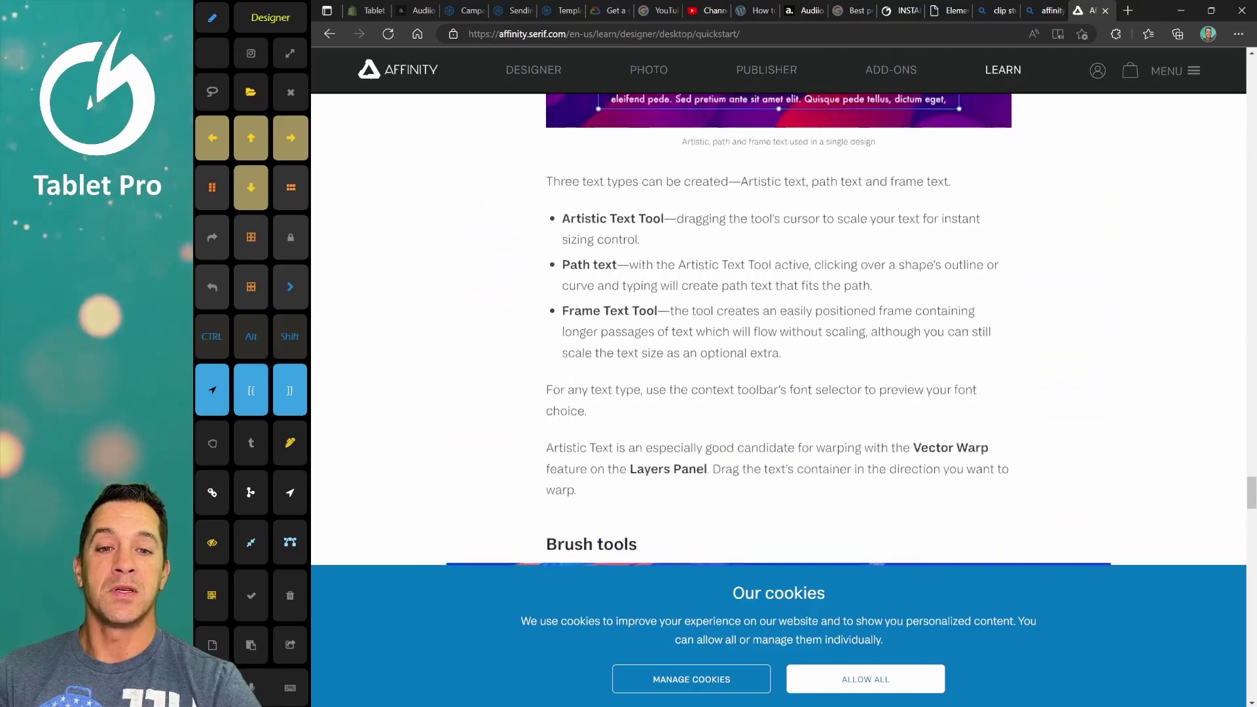
scroll(779, 306, "up", 6)
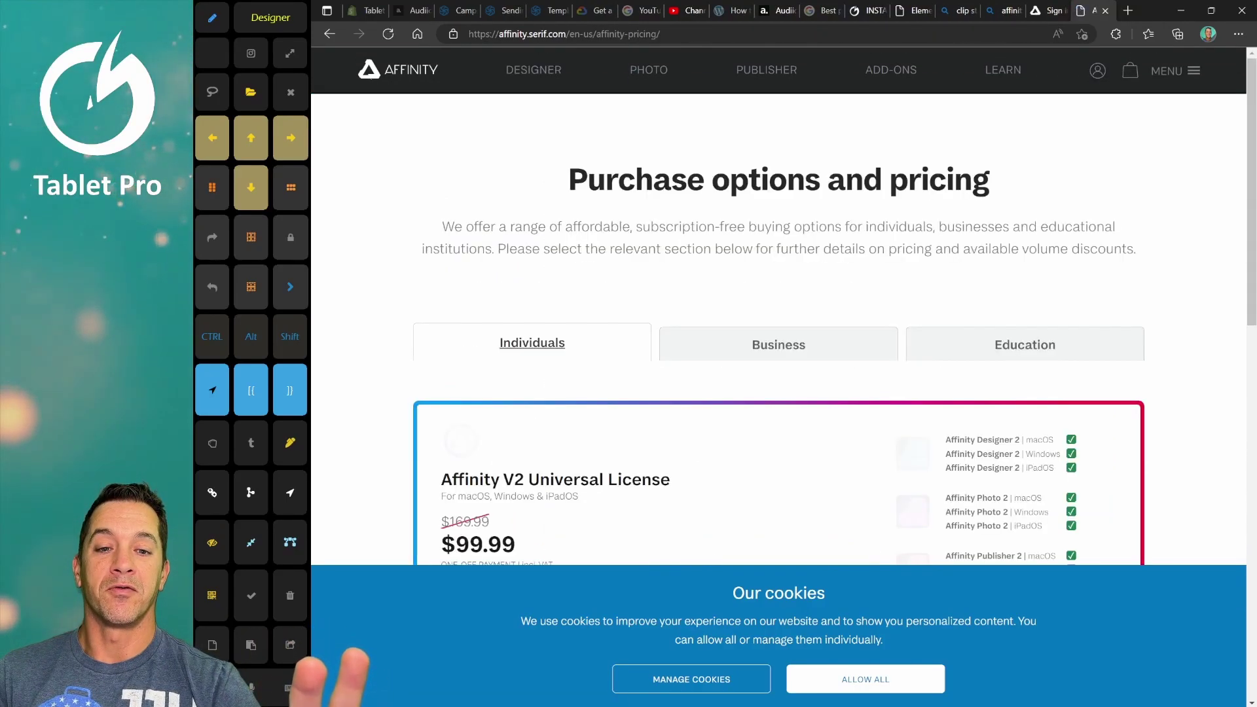
- Scroll the Affinity pricing page through the $99.99 Universal License and $40.99 desktop app cards
scroll(779, 327, "down", 4)
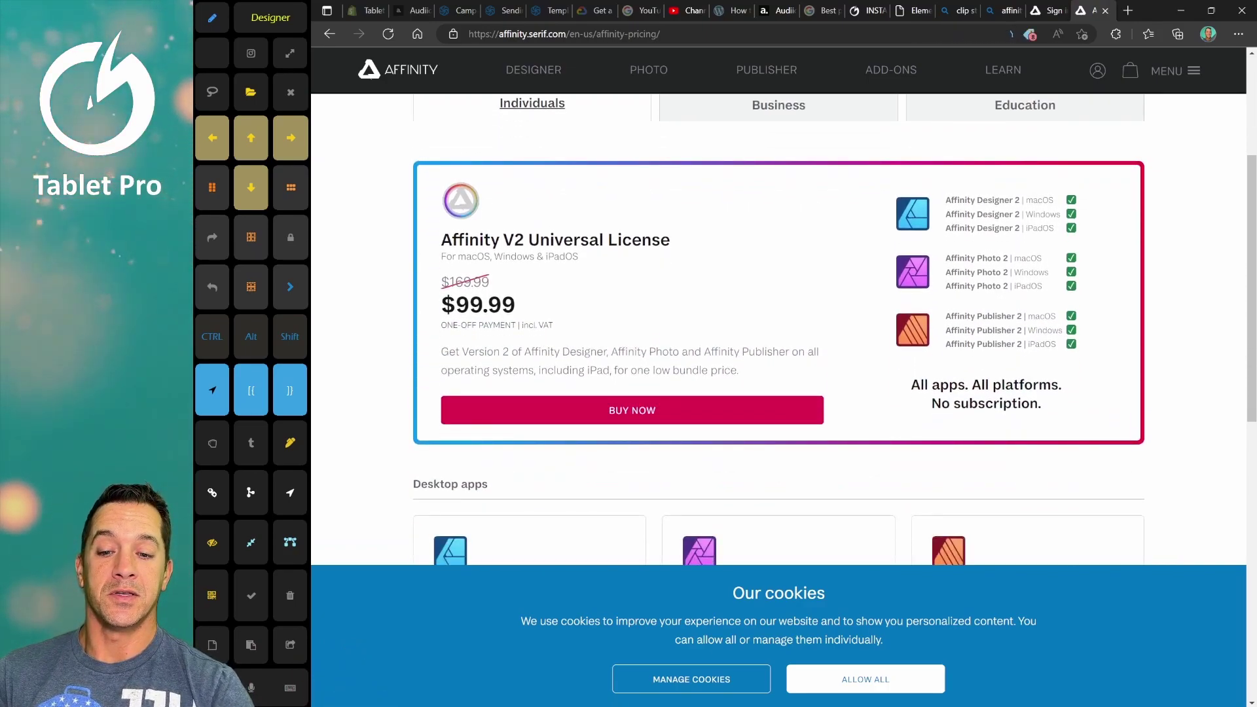
scroll(779, 328, "down", 1)
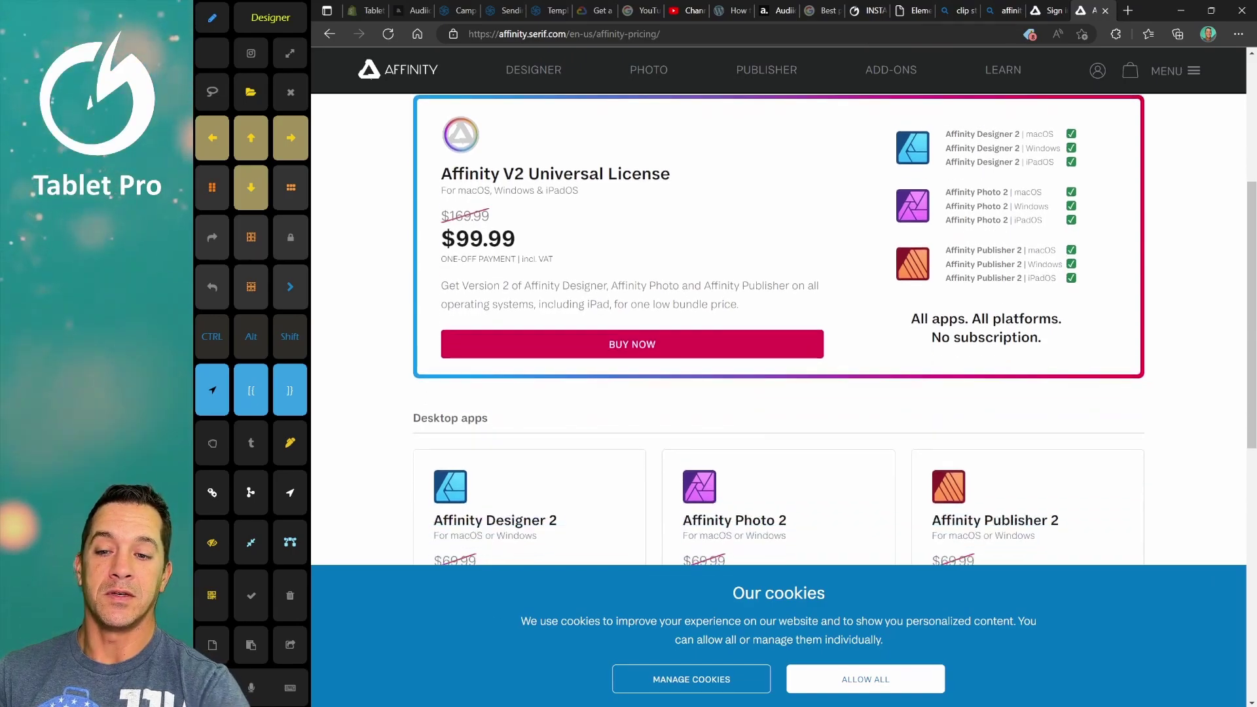
scroll(778, 327, "down", 1)
scroll(778, 328, "down", 1)
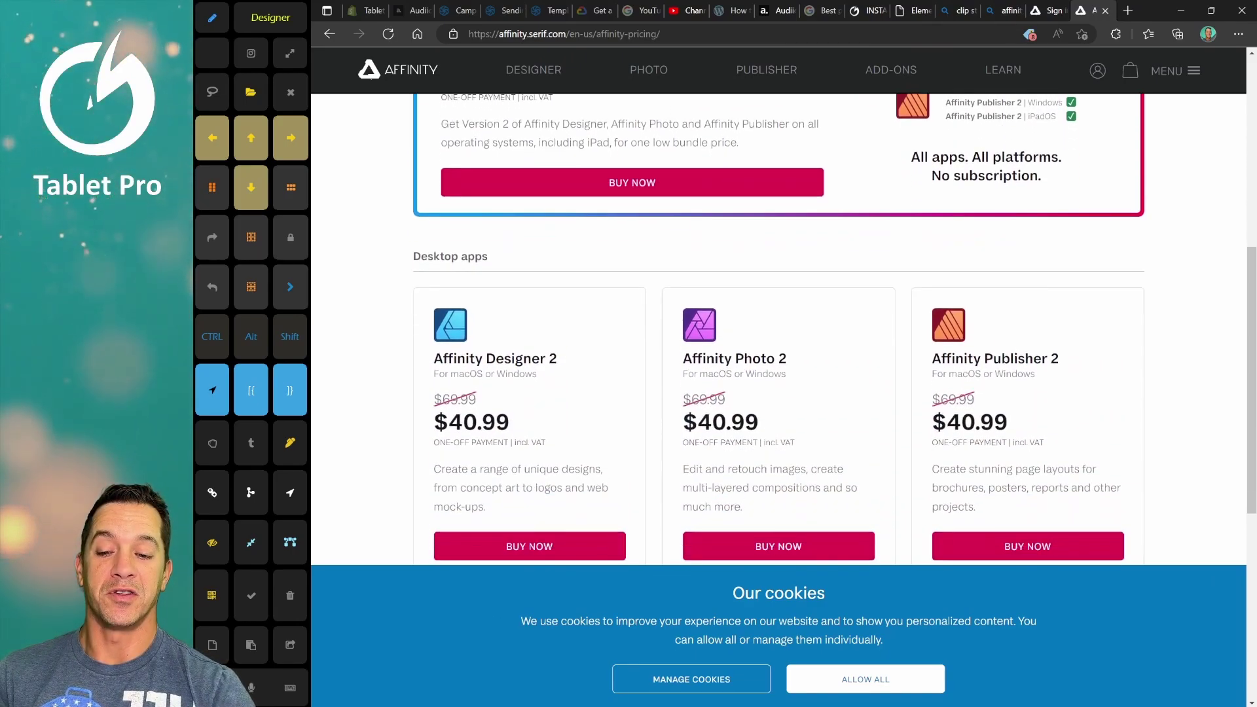
scroll(779, 328, "down", 1)
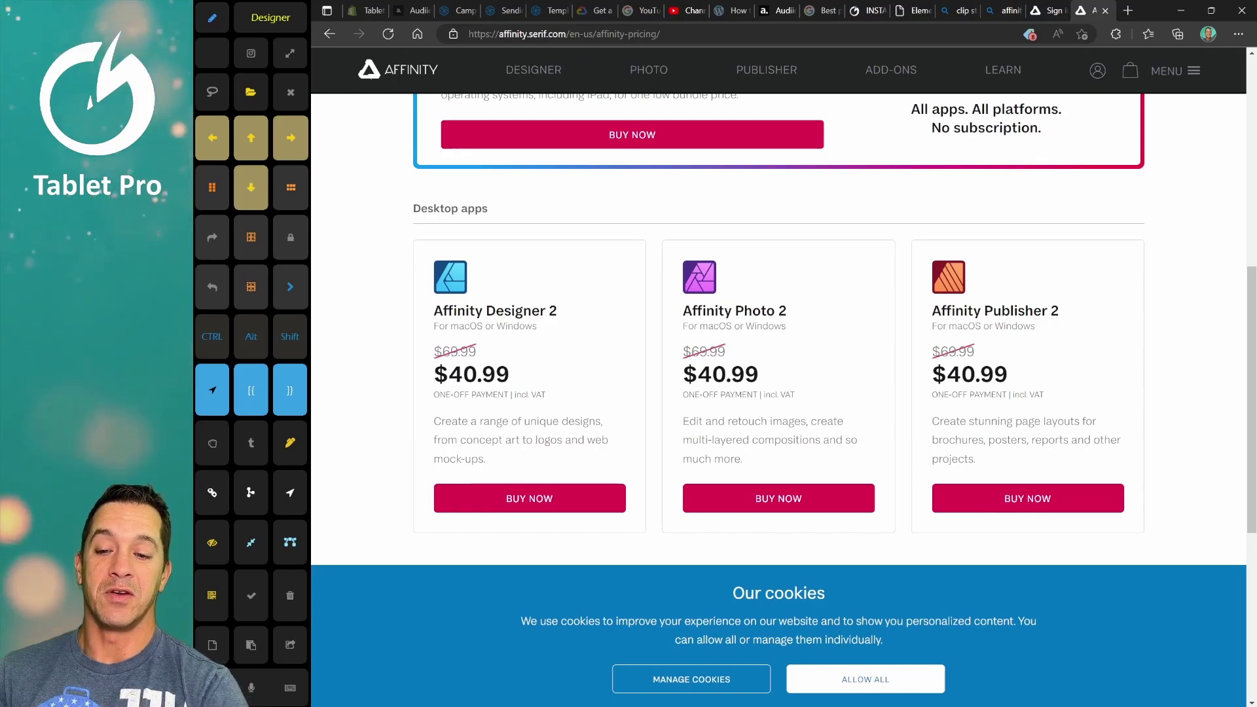
scroll(779, 328, "down", 1)
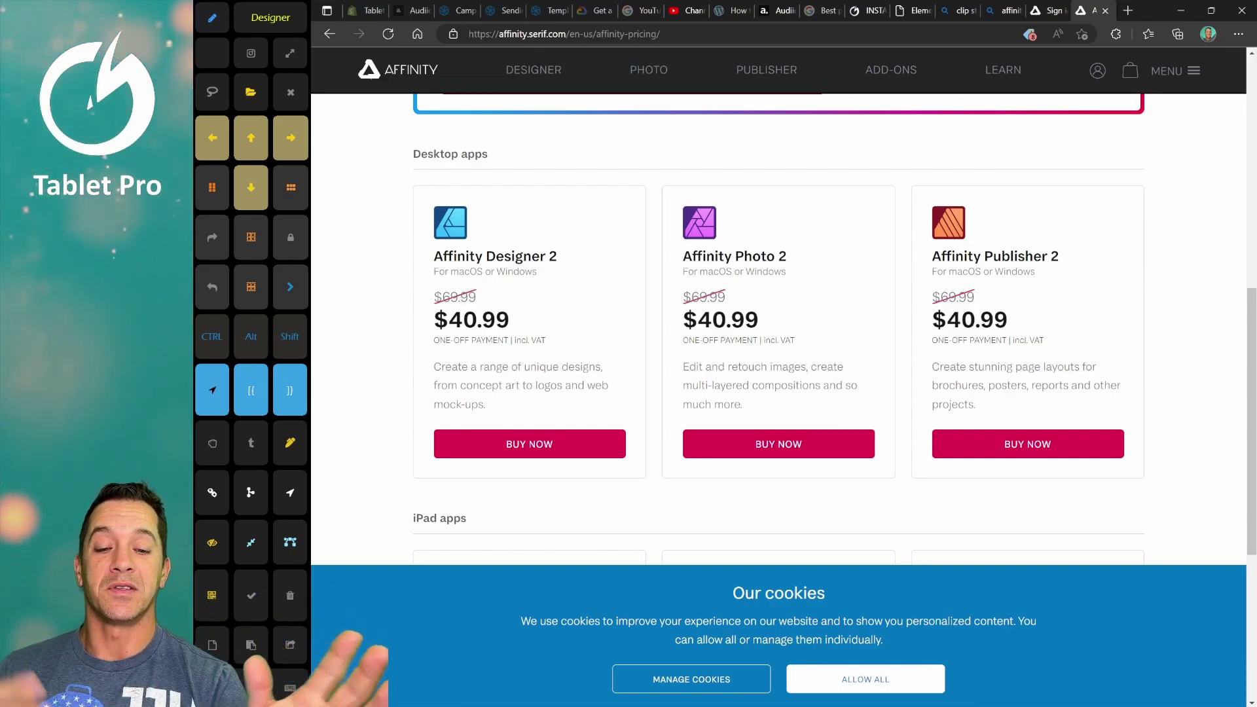
scroll(780, 327, "up", 4)
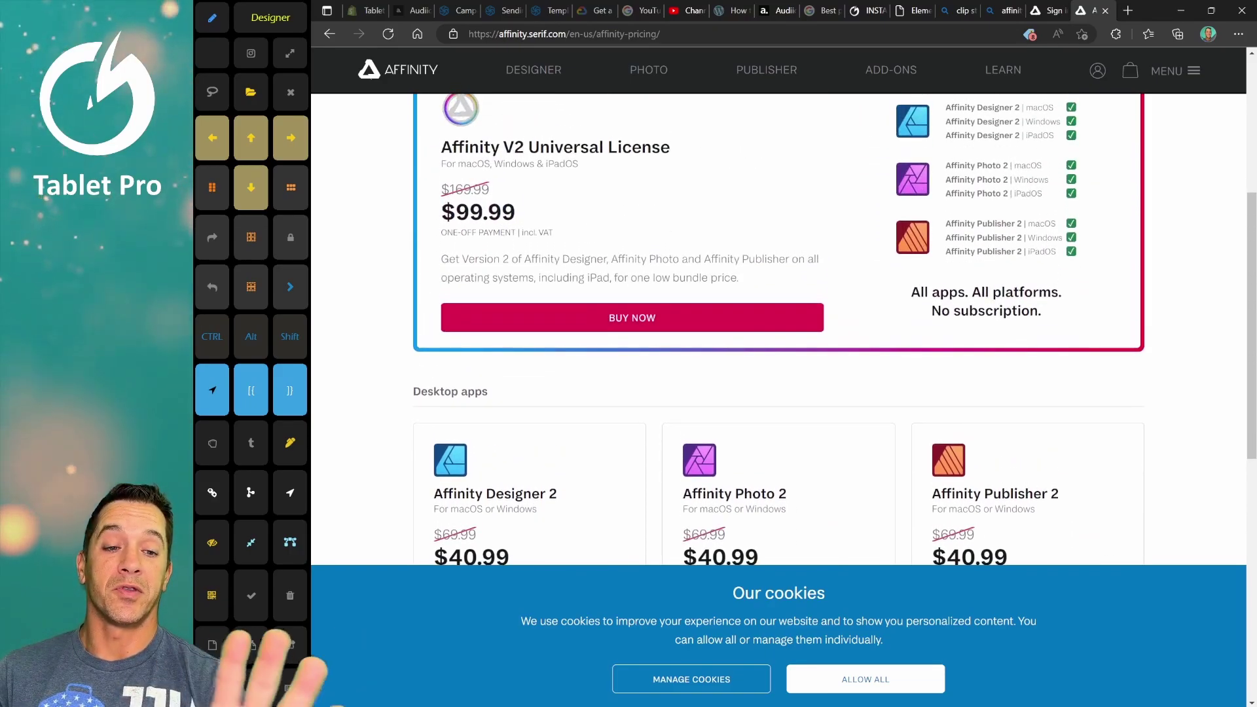
scroll(780, 327, "up", 2)
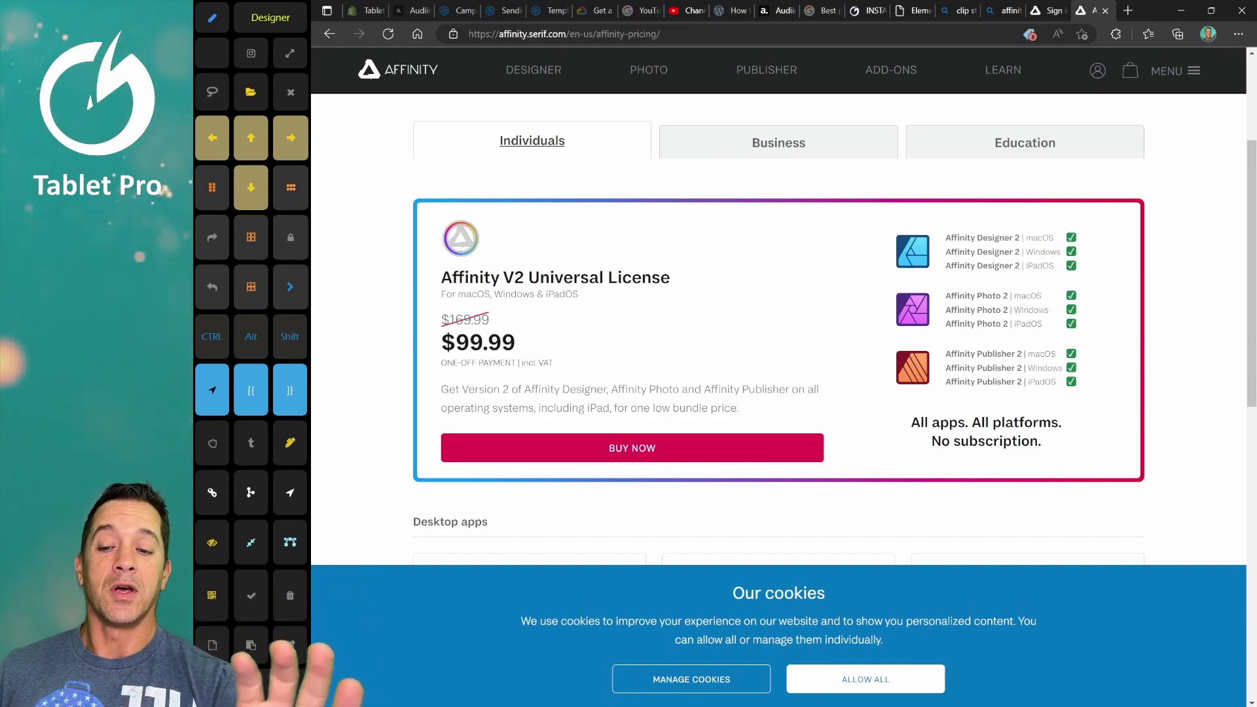
scroll(779, 328, "down", 8)
scroll(780, 327, "up", 2)
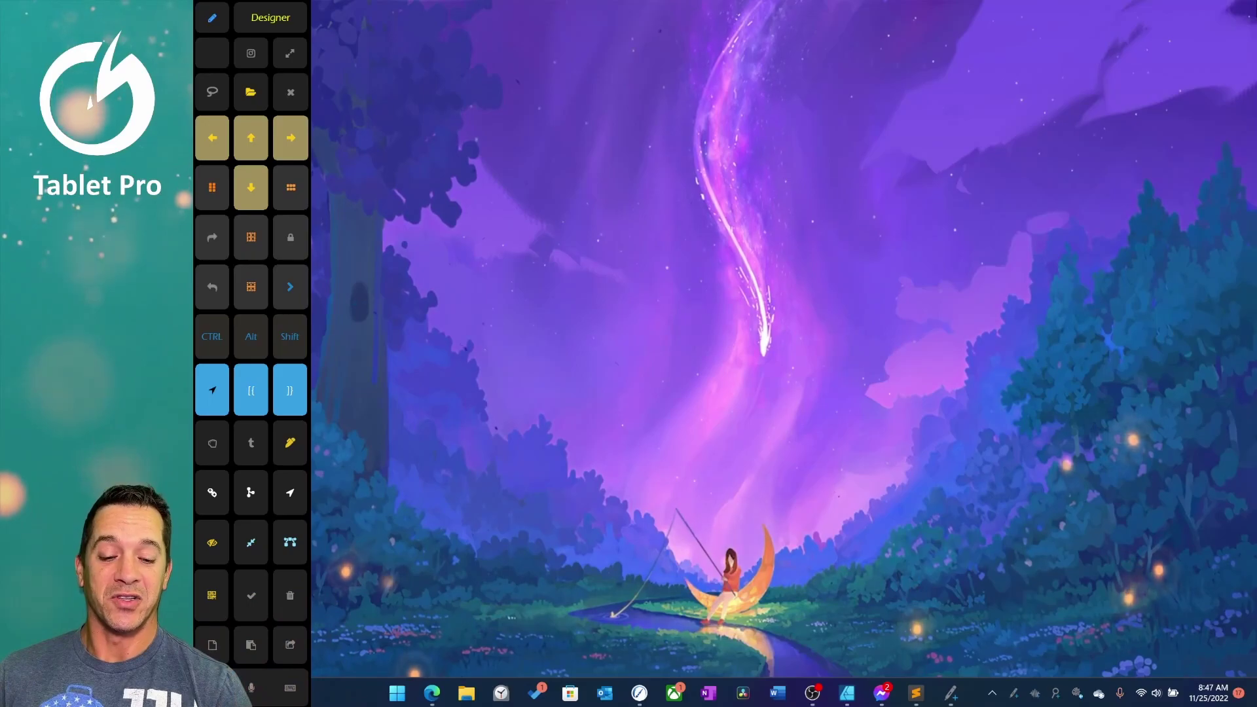
- Launch Clipchamp, sign in with Microsoft, and start a project from the 'YouTube cooking intro - cooking with love' template
key("super")
left_click(944, 360)
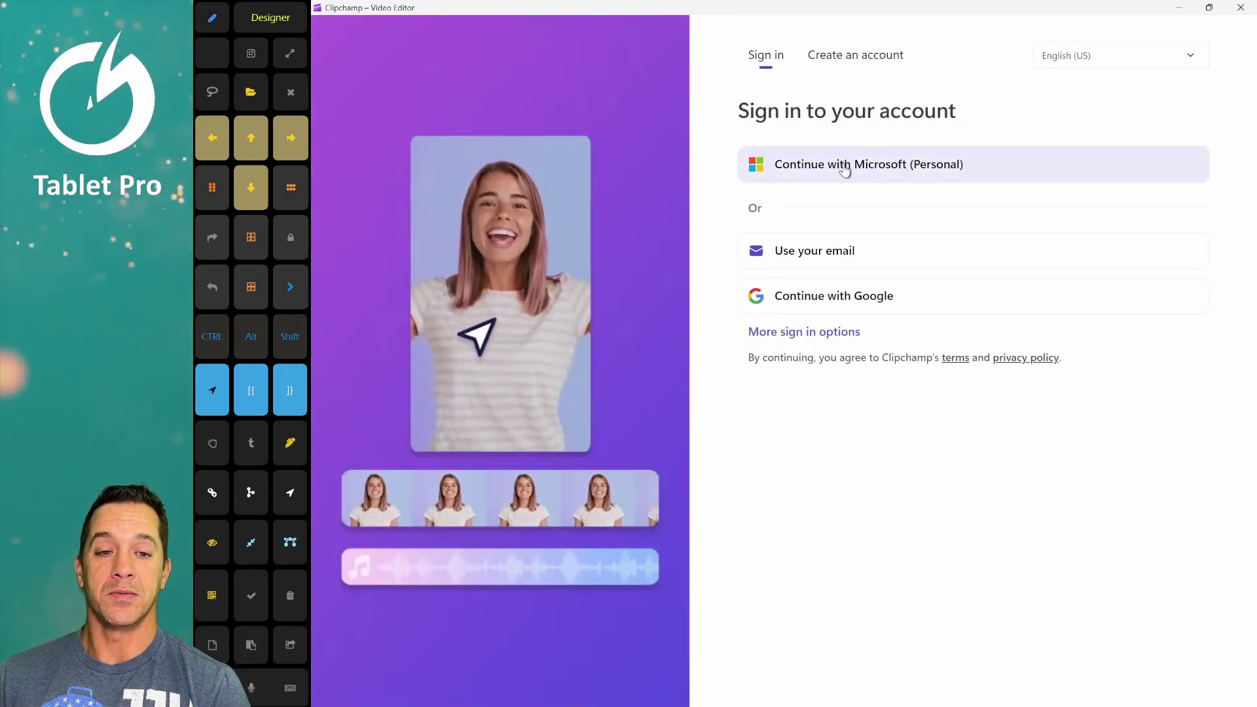
left_click(841, 168)
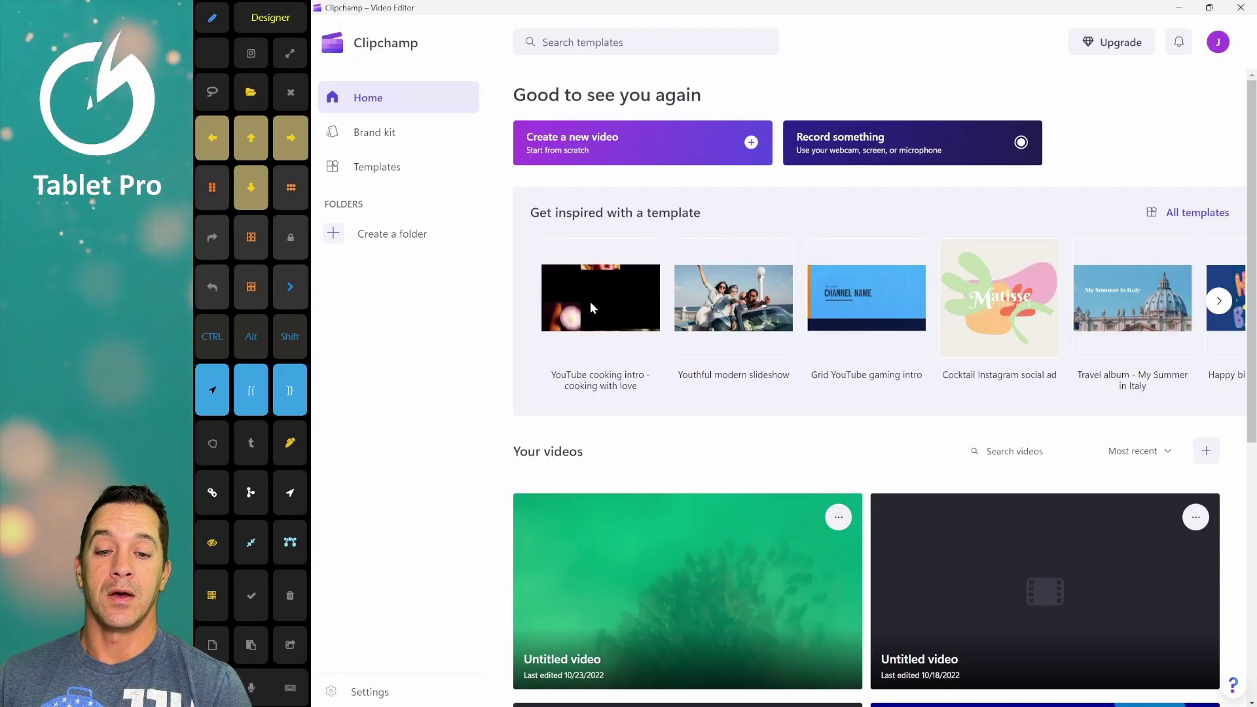
left_click(590, 301)
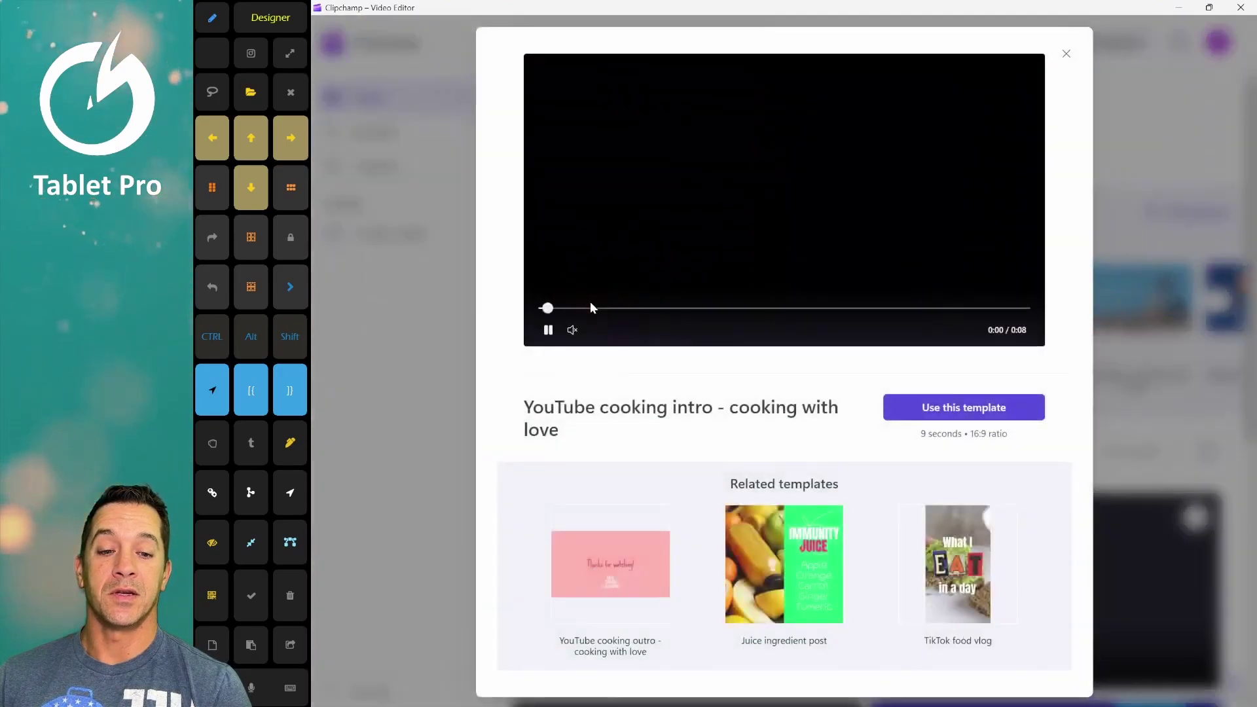
left_click(957, 409)
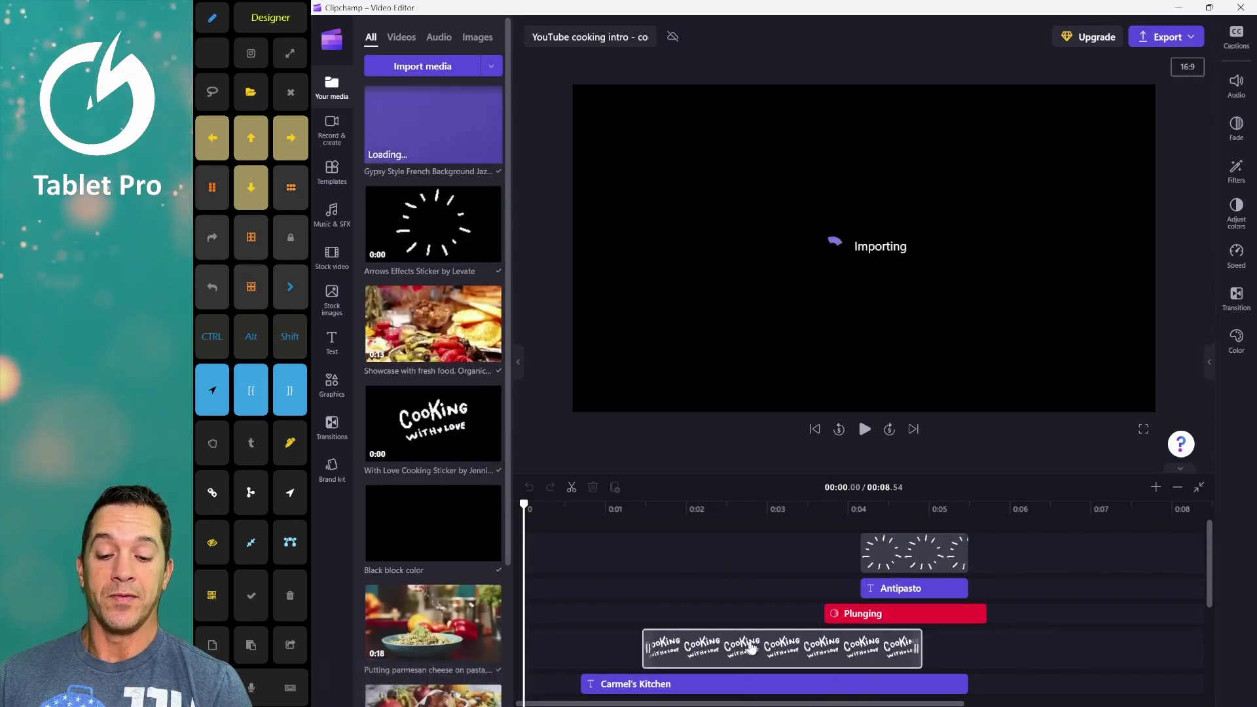
- Play the Carmel's Kitchen intro from about 0:01, then stop playback
scroll(720, 616, "down", 3)
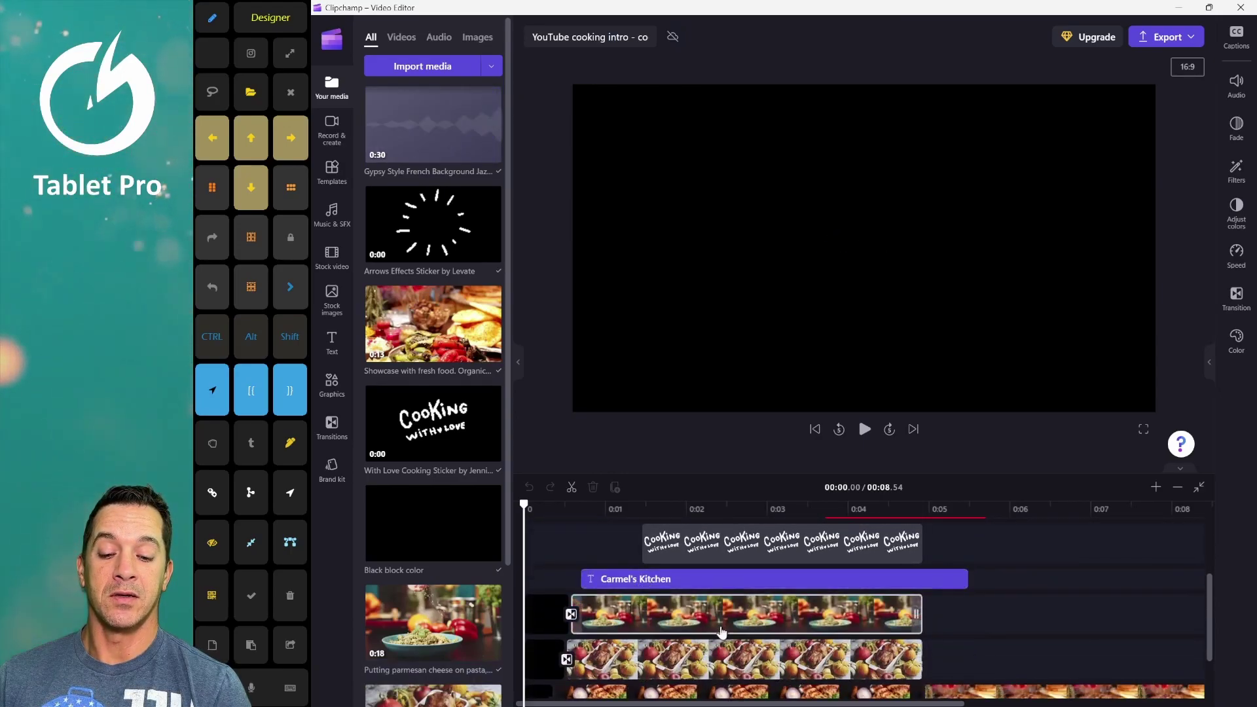
scroll(687, 586, "down", 2)
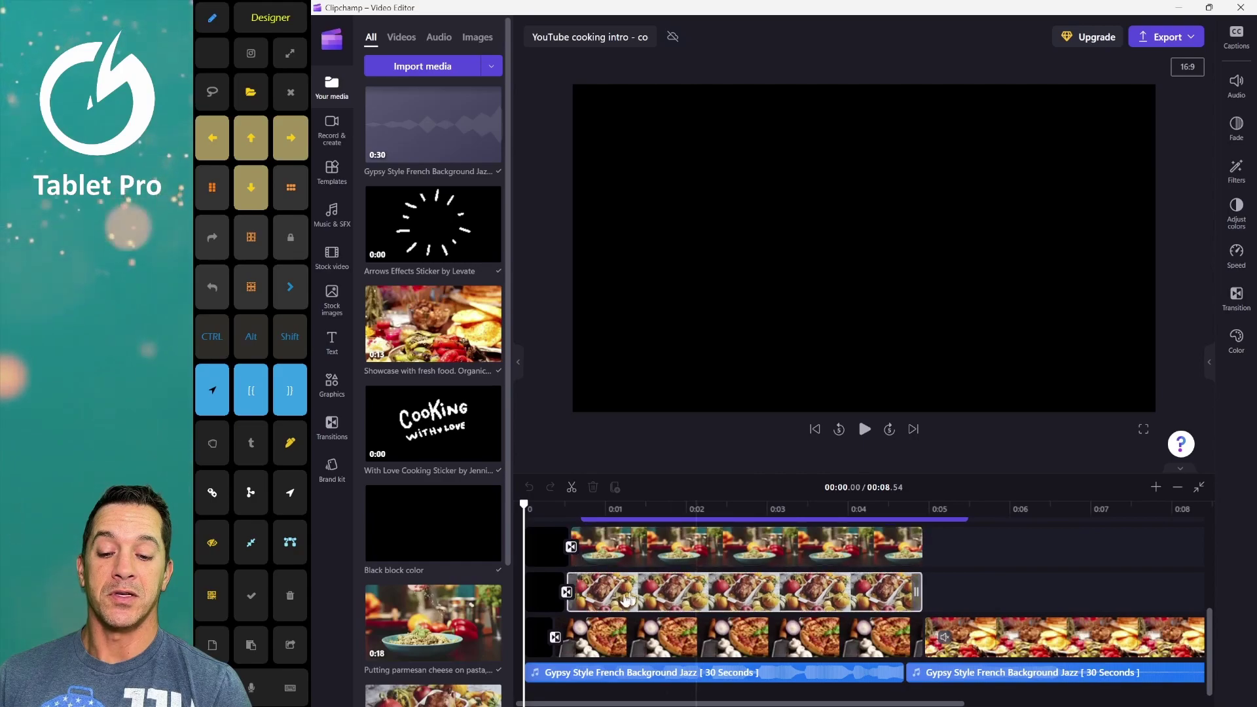
left_click(611, 510)
key("space")
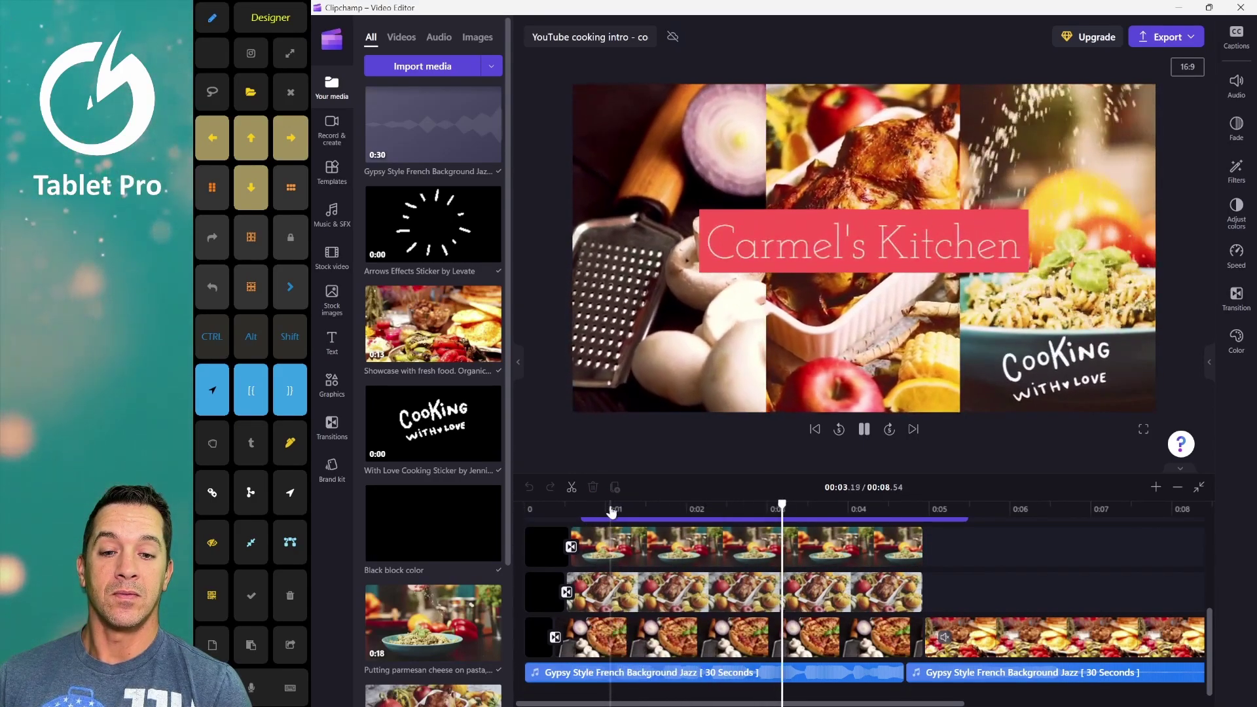
key("space")
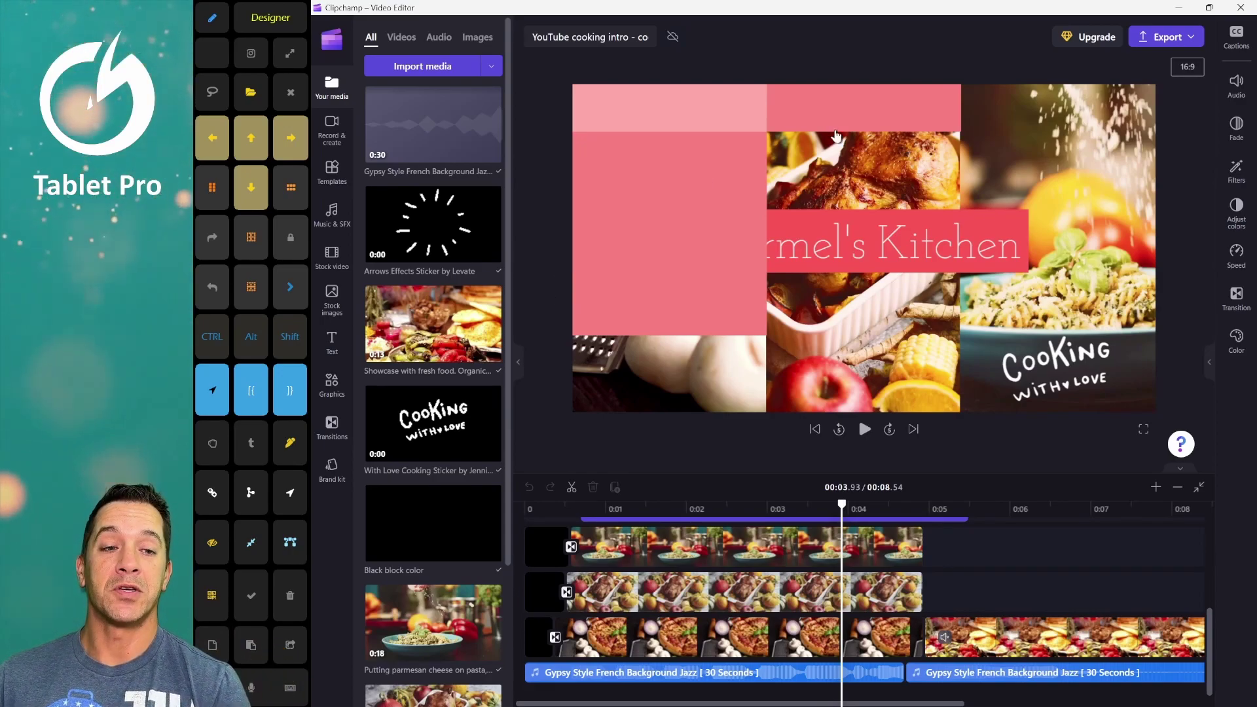
- Compare the Microsoft 365 and Essentials ($11.99/mo) plans in Choose a plan, then close it
left_click(1074, 40)
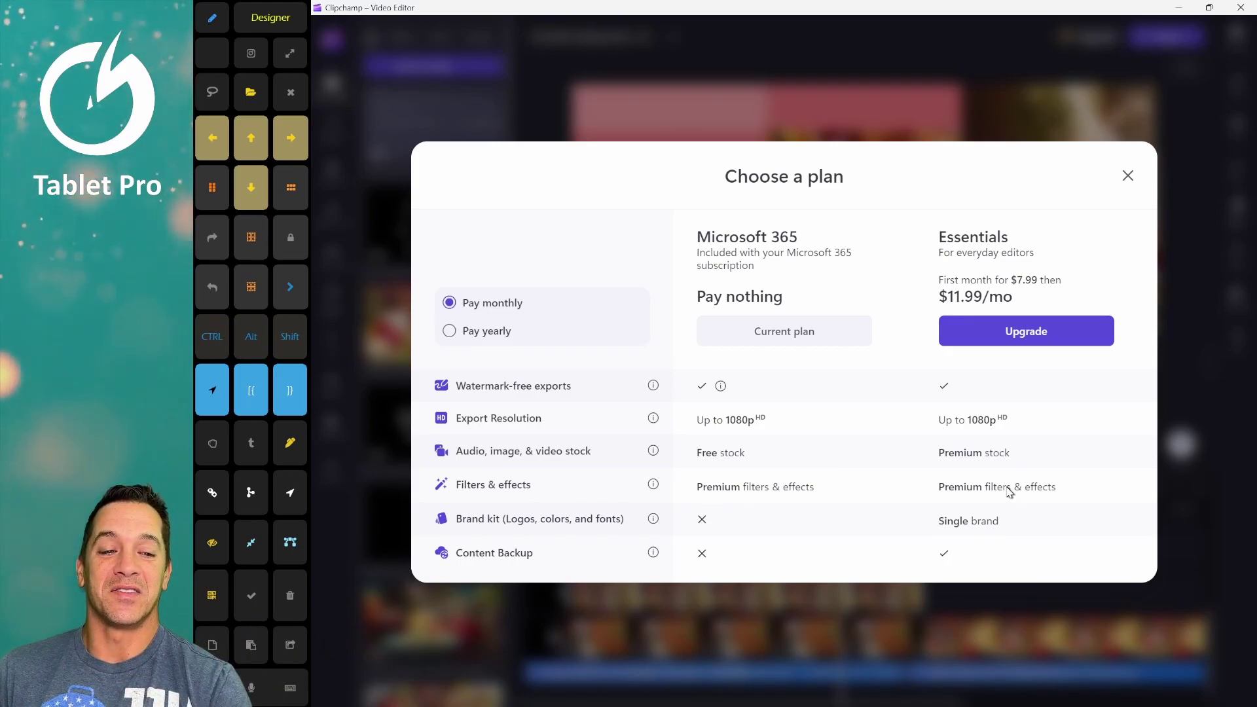
key("Escape")
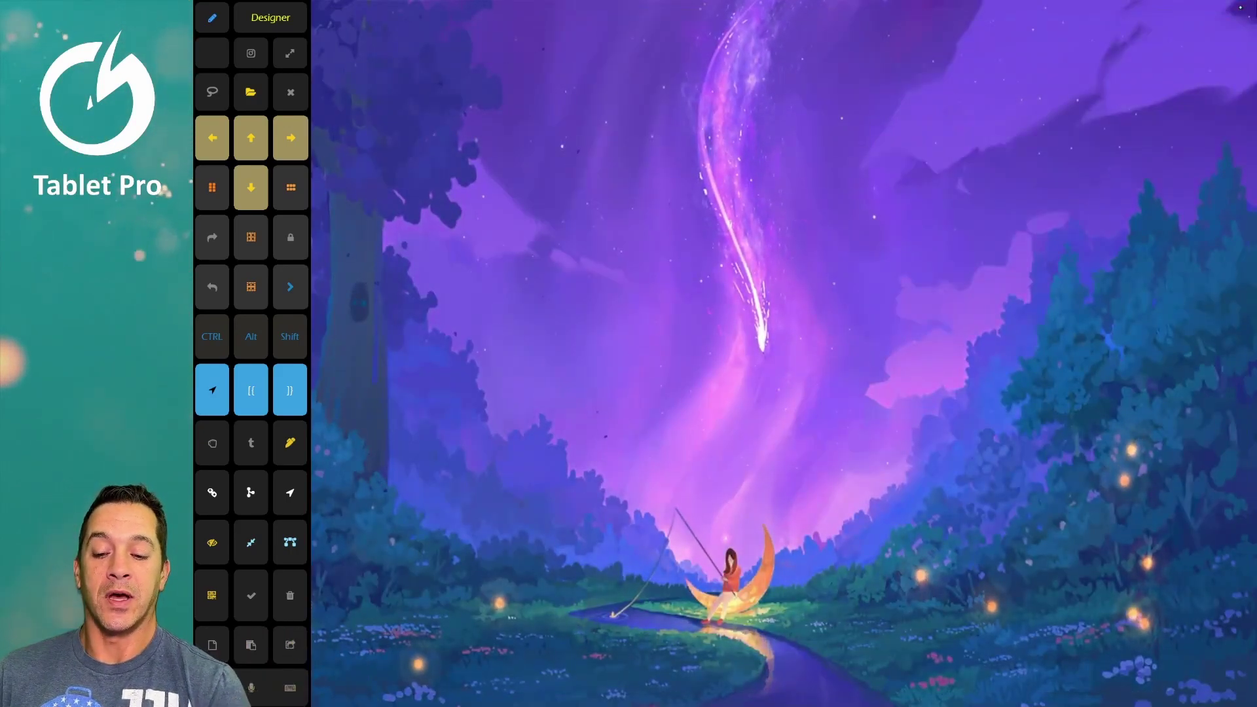
- Launch DaVinci Resolve from the taskbar and open the 'onenote 2x speed' project
mouse_move(766, 702)
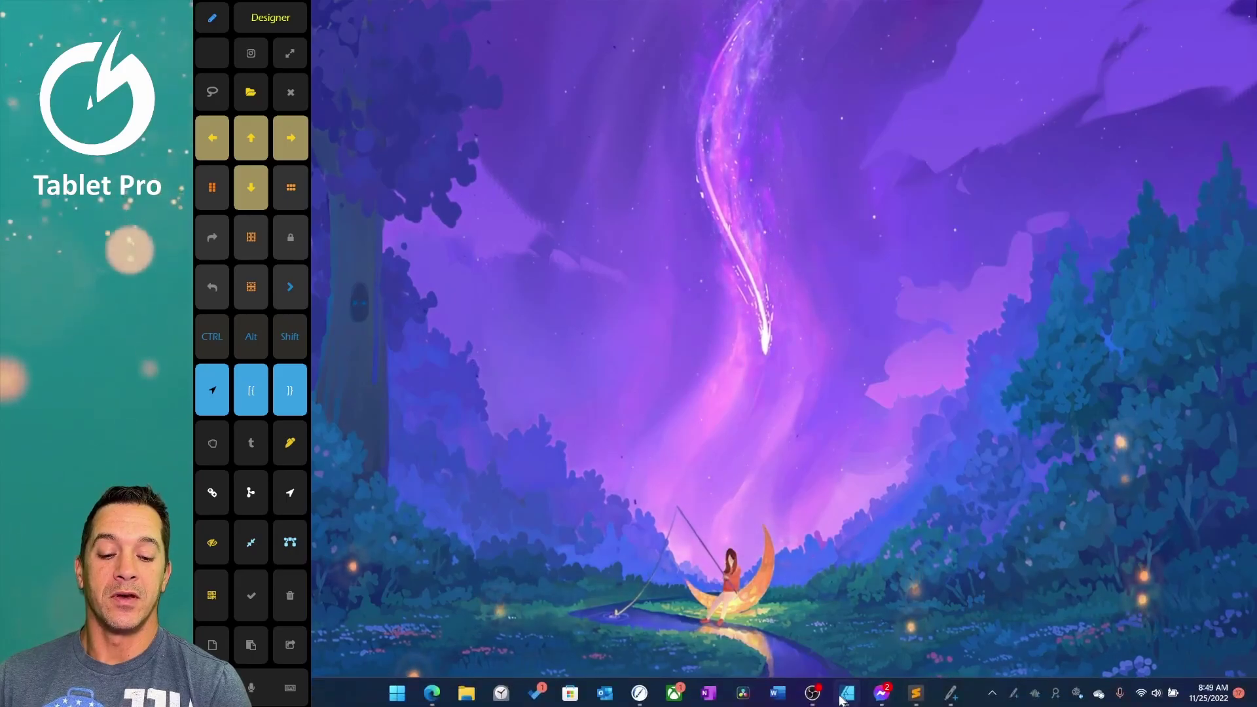
left_click(737, 697)
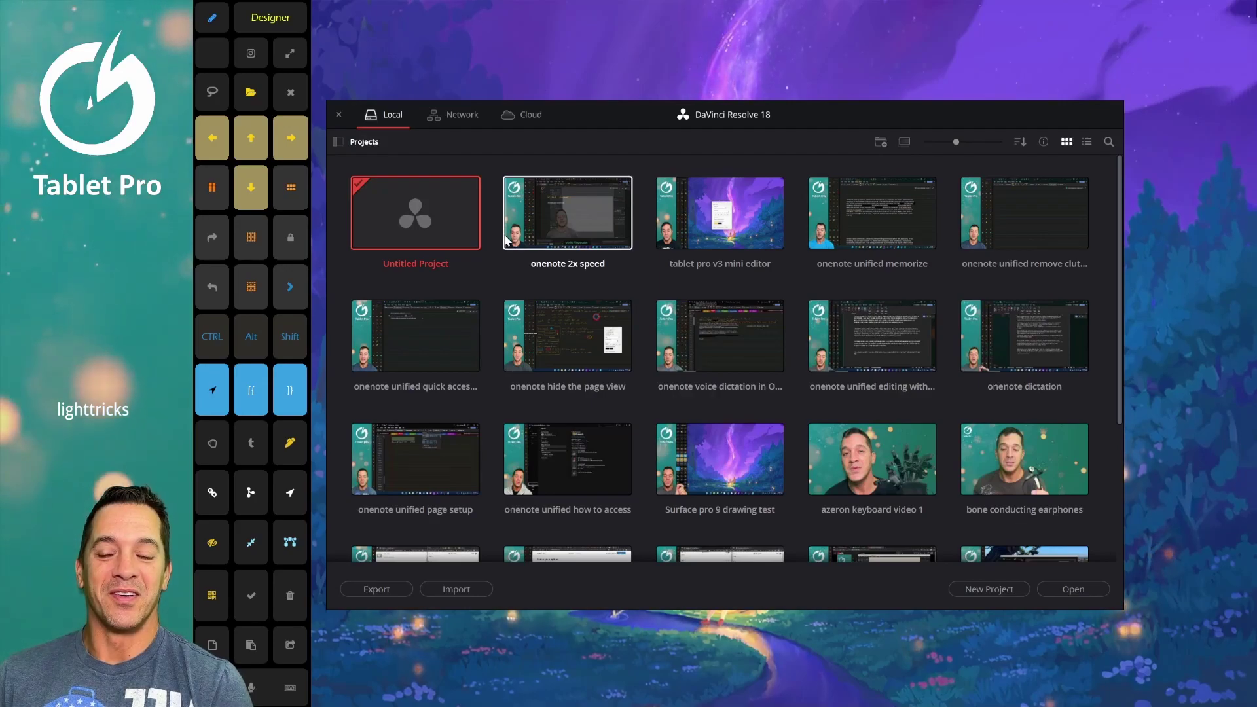
double_click(586, 219)
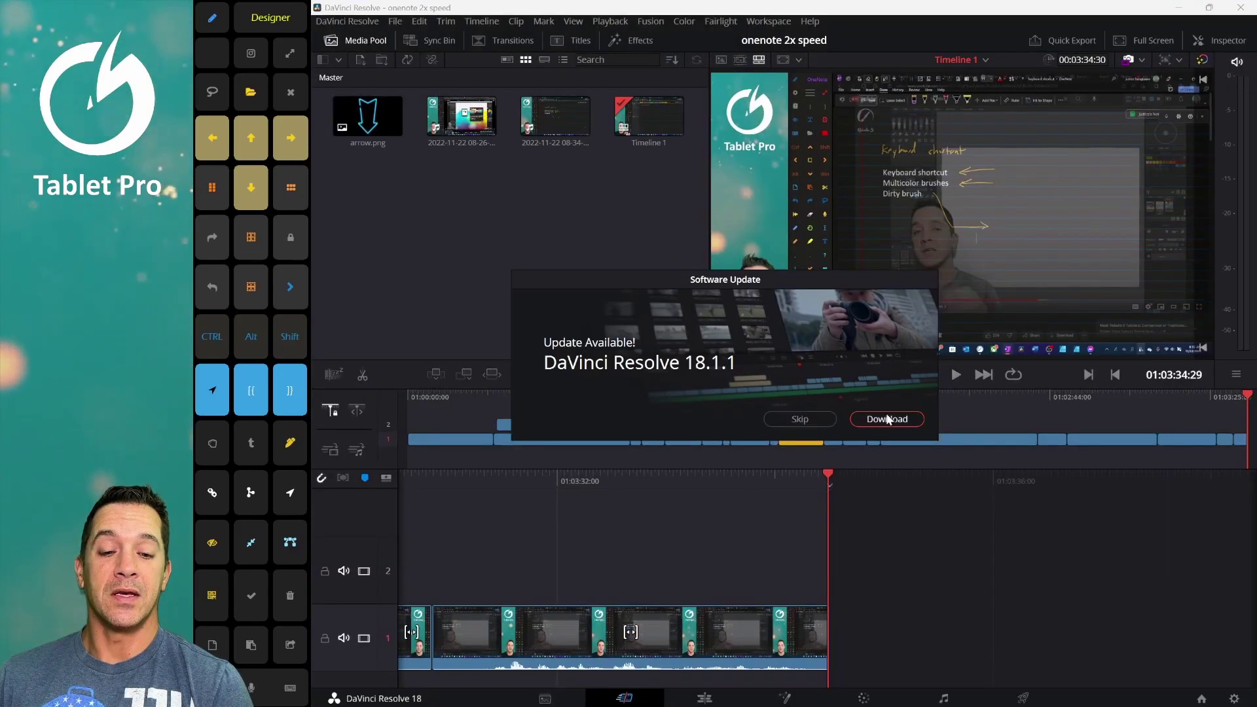
- Download the 18.1.1 update, close the extra browser tab and hide the browser to return to Resolve
left_click(887, 418)
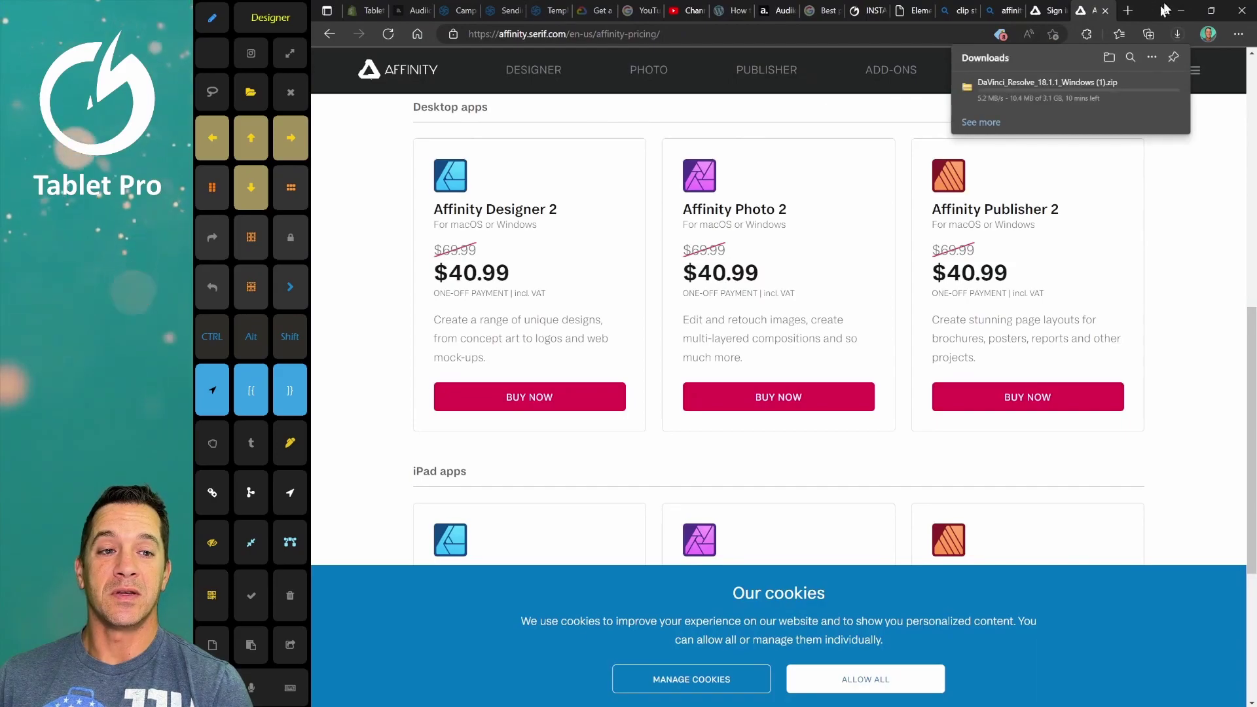
left_click(1106, 11)
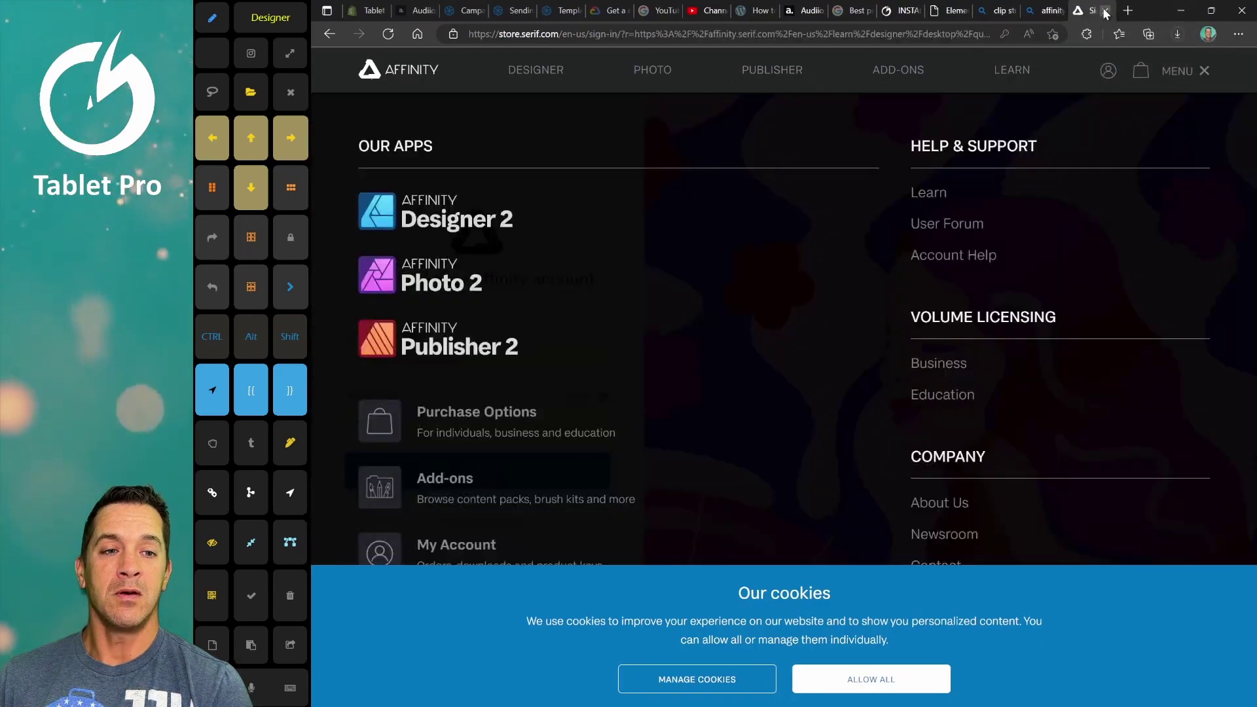
left_click(1182, 13)
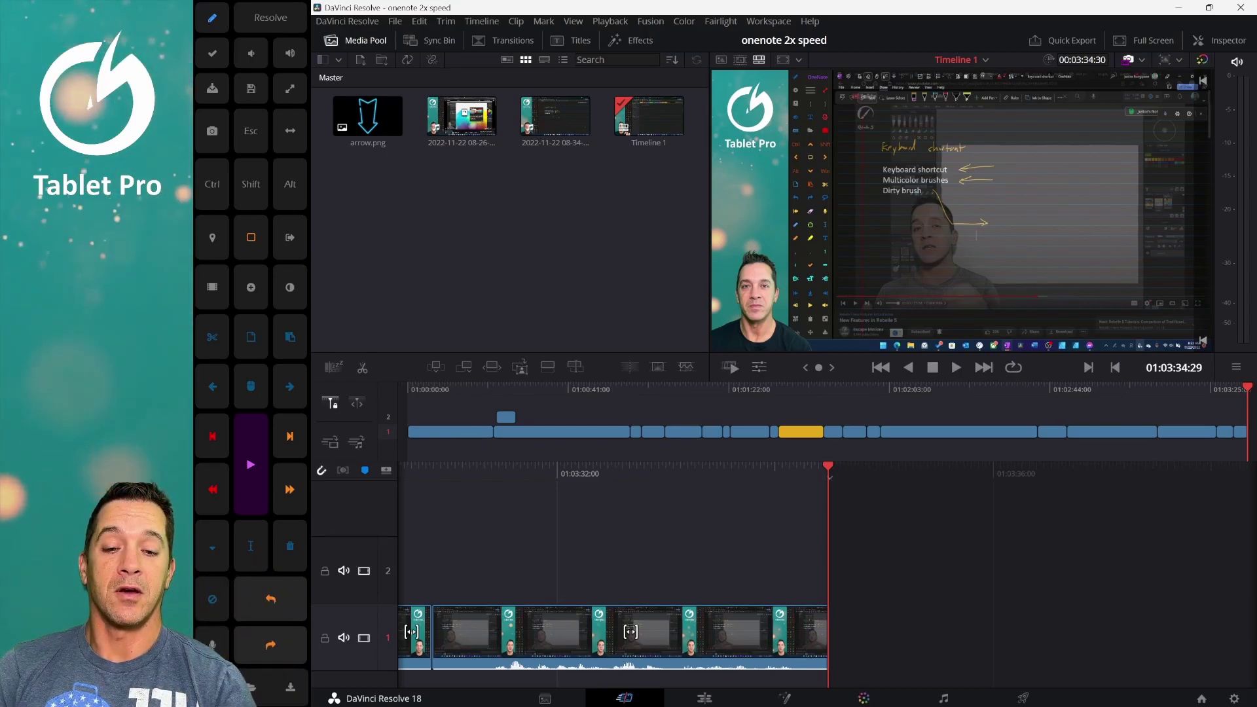
- Visit the Color, Fairlight and Deliver pages in turn
key("shift+6")
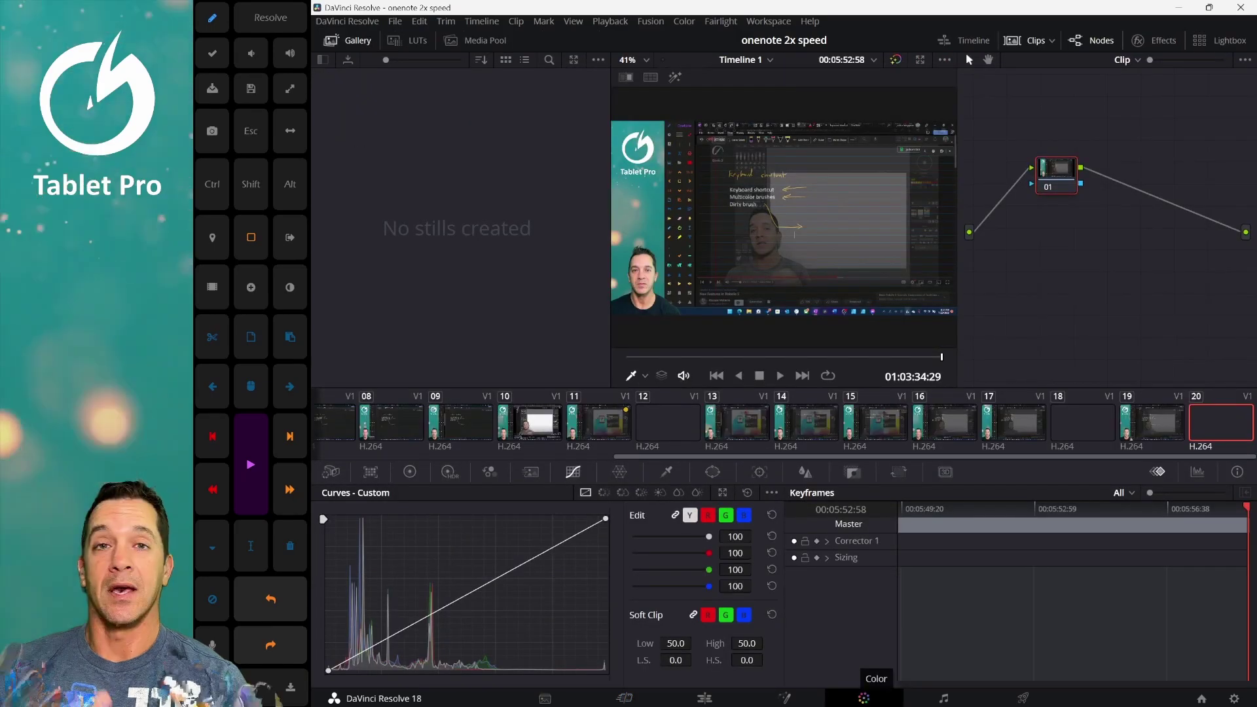
left_click(944, 699)
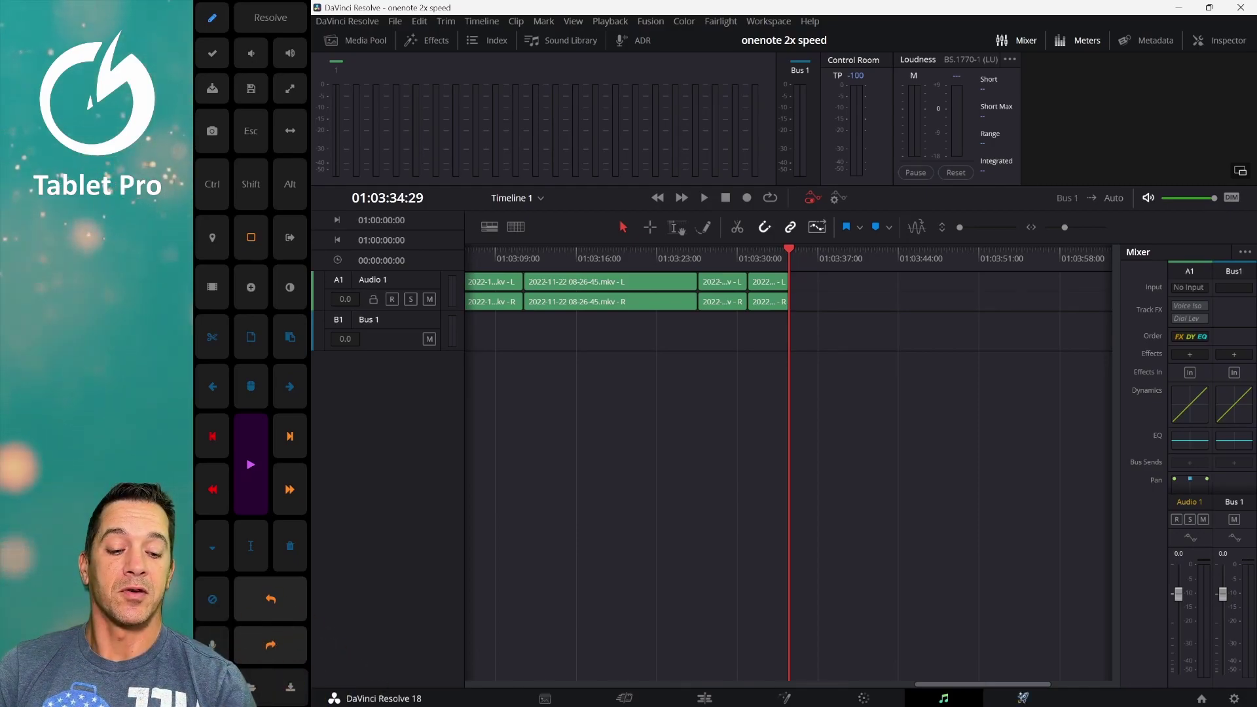
left_click(1023, 698)
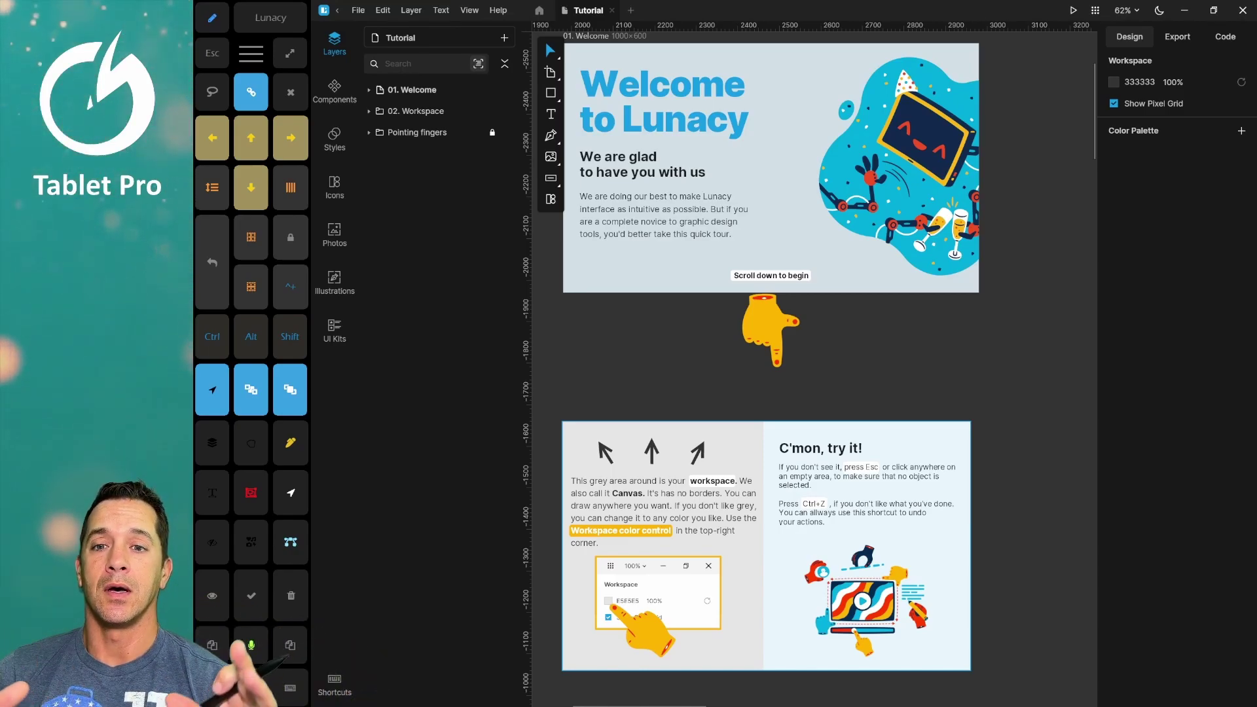
- Nudge the Tutorial canvas to view the 'Welcome to Lunacy' page and Workspace lesson
scroll(773, 354, "left", 1)
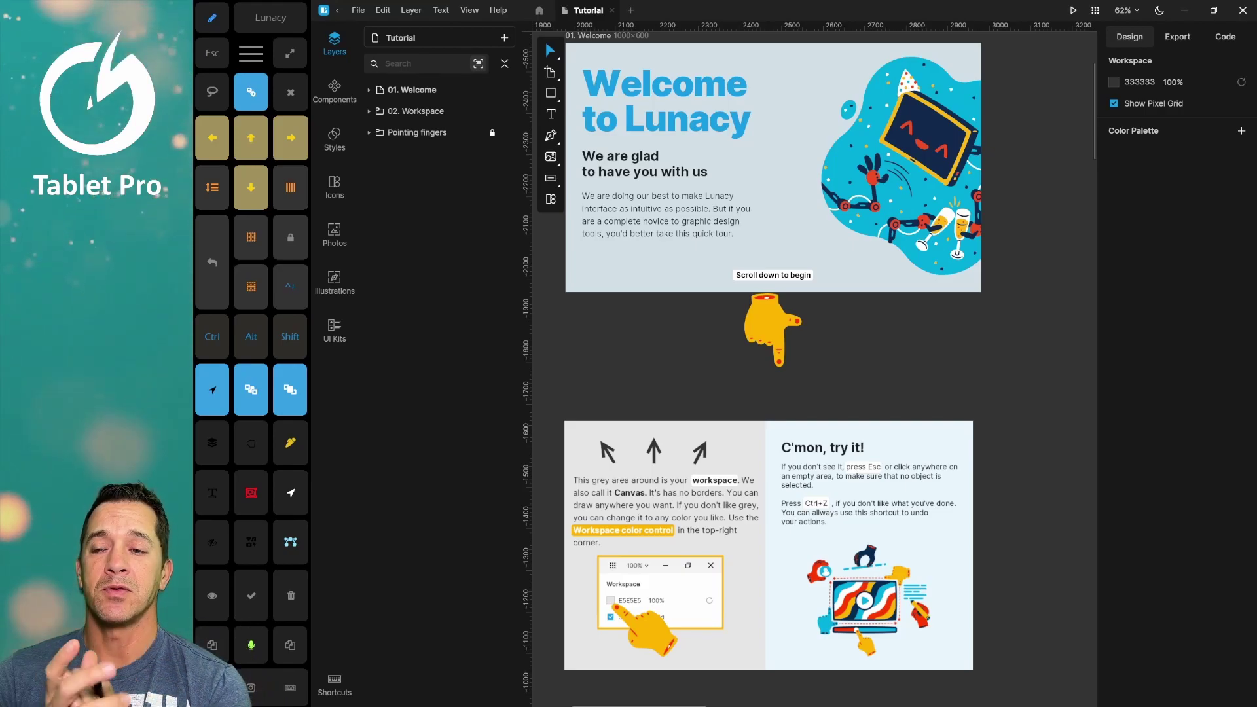
scroll(773, 366, "up", 5)
scroll(773, 367, "down", 5)
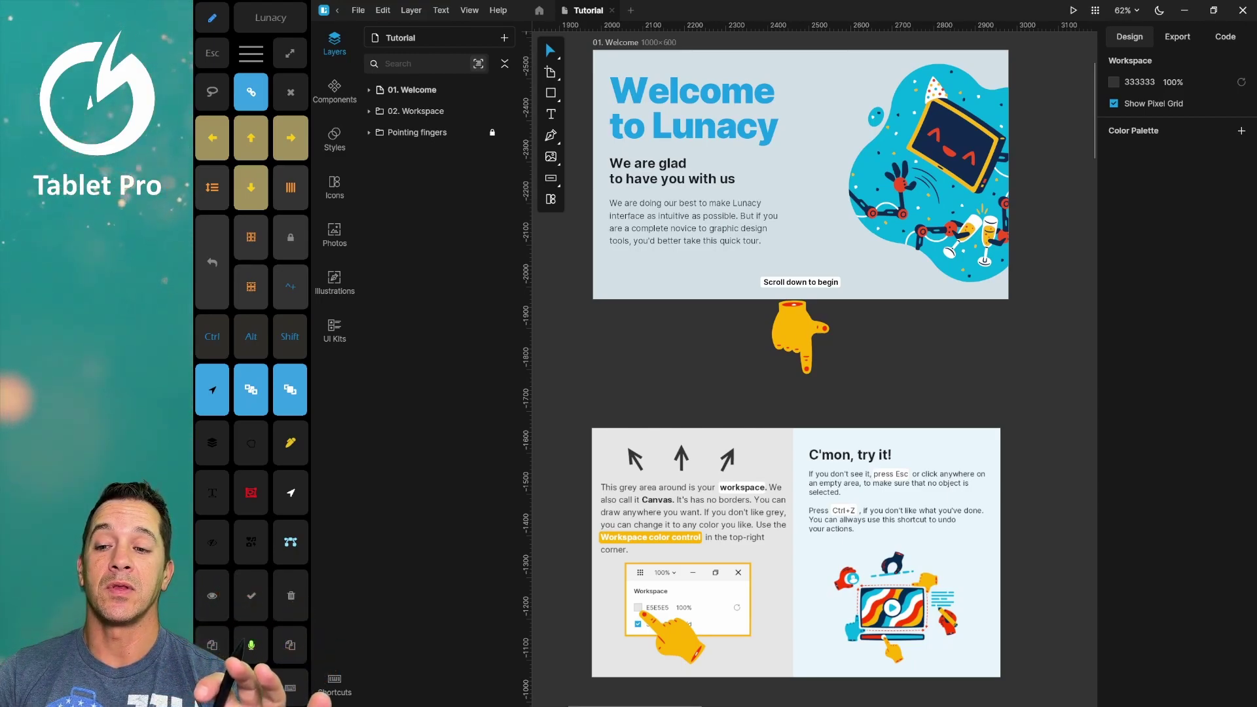
- Show the Icons library with packs like iOS 16, Material Filled and Windows 11
left_click(335, 187)
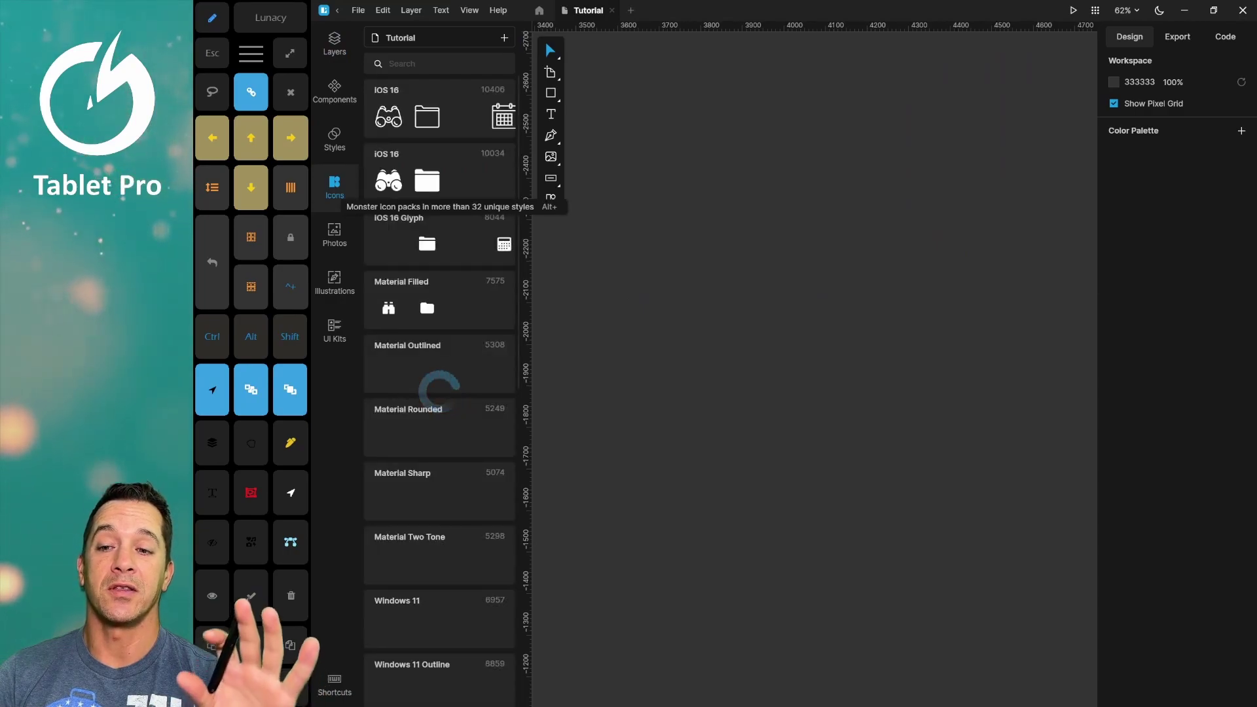